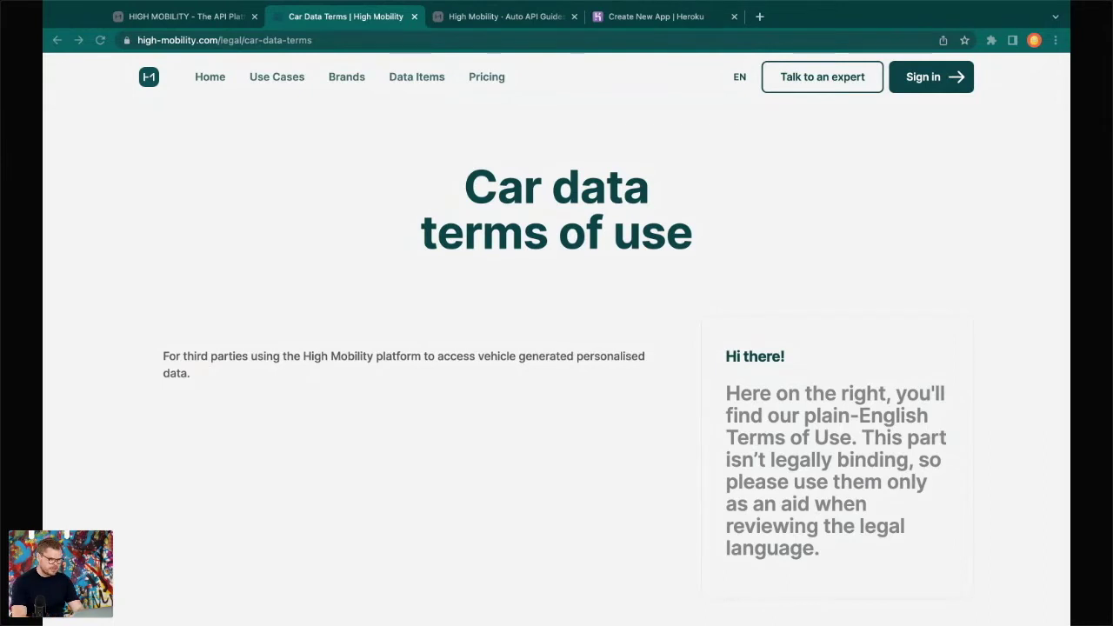
Step: Switch to the Auto API Guides documentation page and open the Mercedes-Benz Guide from the platform guides
left_click(464, 21)
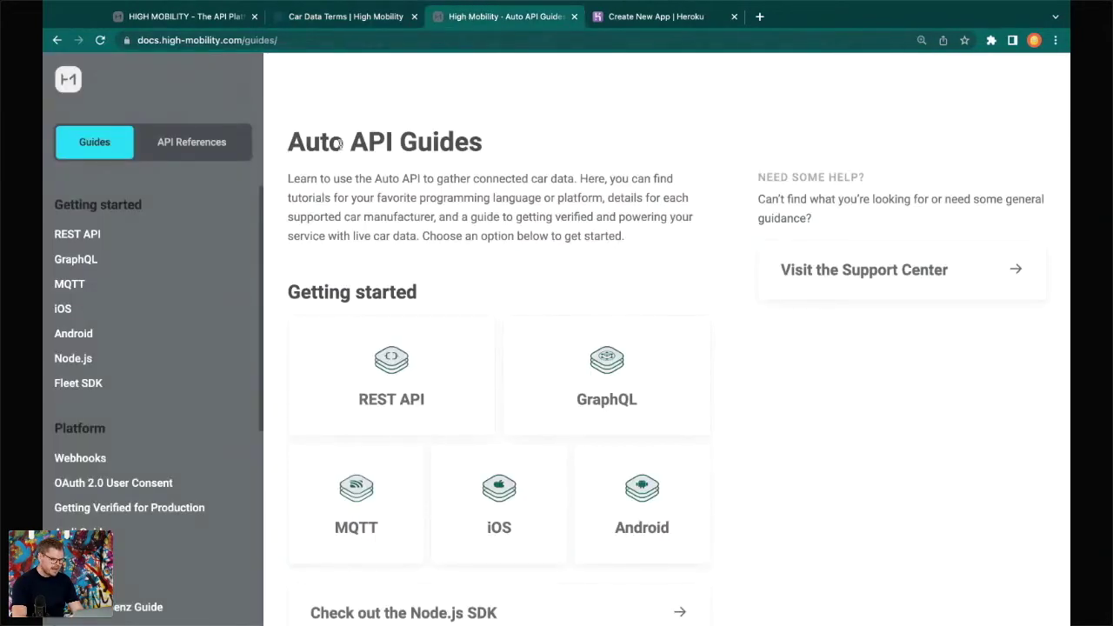
left_click(171, 40)
left_click(200, 40)
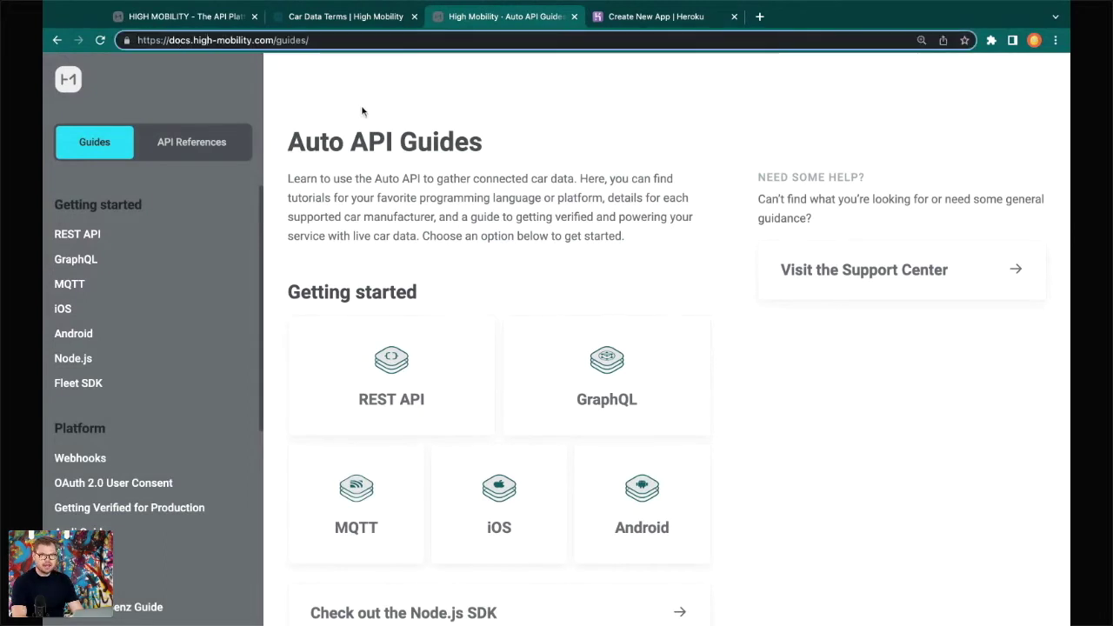
key("Return")
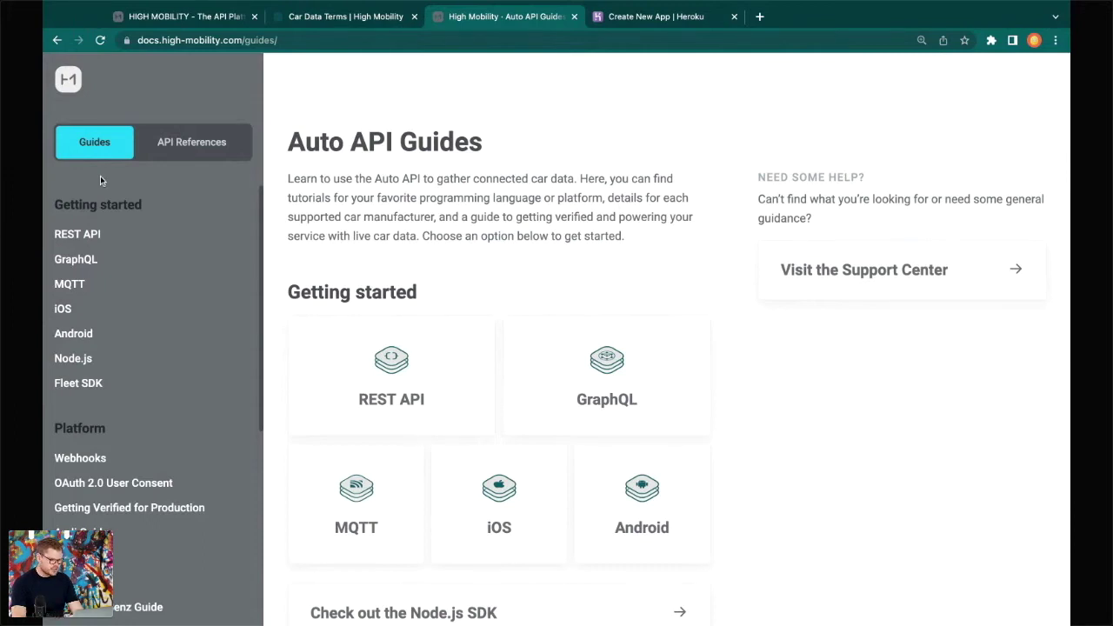
scroll(109, 356, "down", 3)
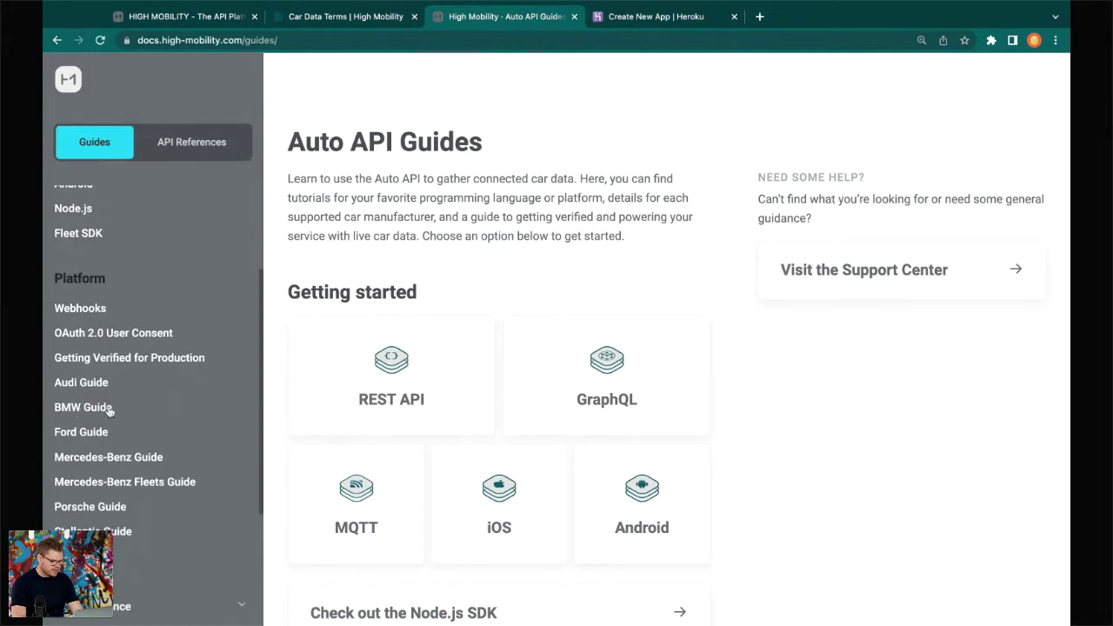
scroll(99, 409, "down", 1)
left_click(92, 430)
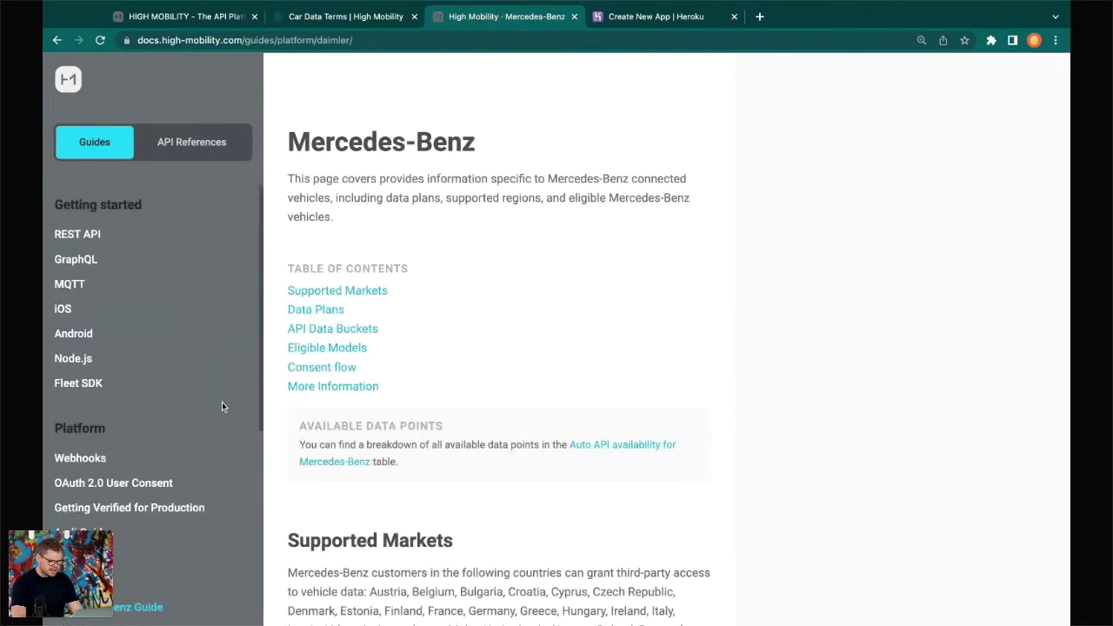
Step: Review the Mercedes-Benz guide's supported markets, data plans, request limits and eligible models, plus the other brand guides in the platform list
scroll(391, 385, "down", 2)
scroll(391, 386, "down", 4)
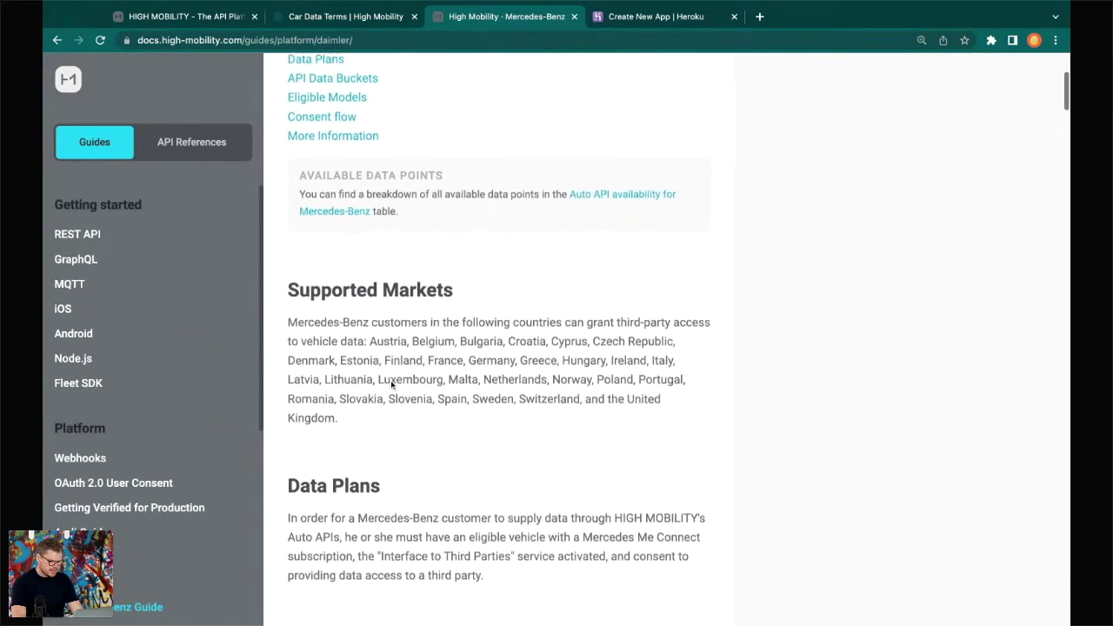
scroll(390, 385, "down", 12)
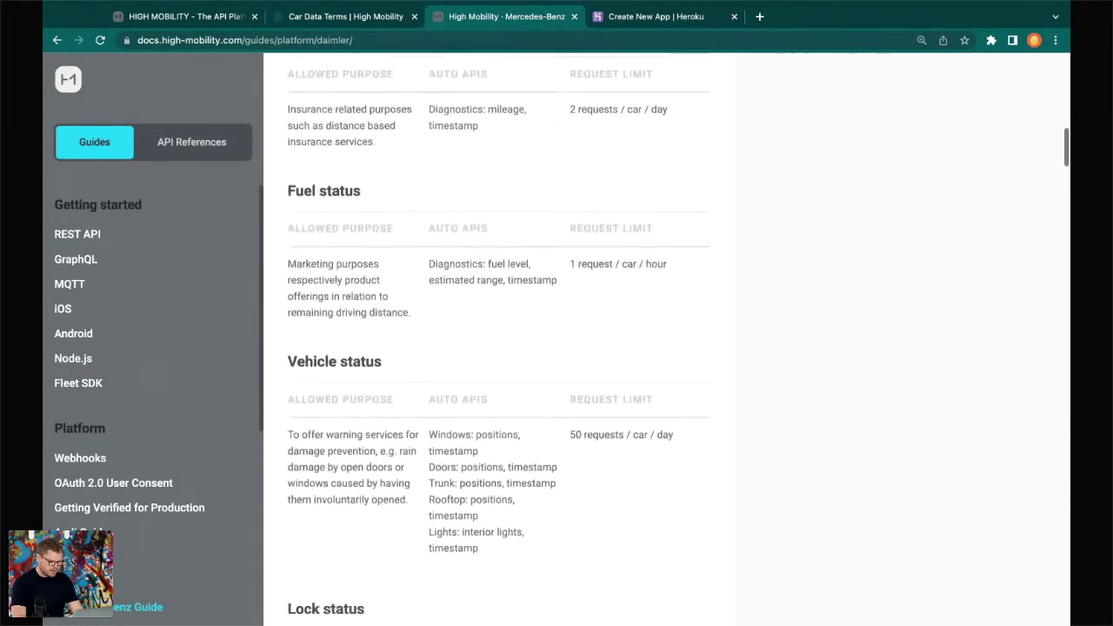
scroll(391, 348, "up", 1)
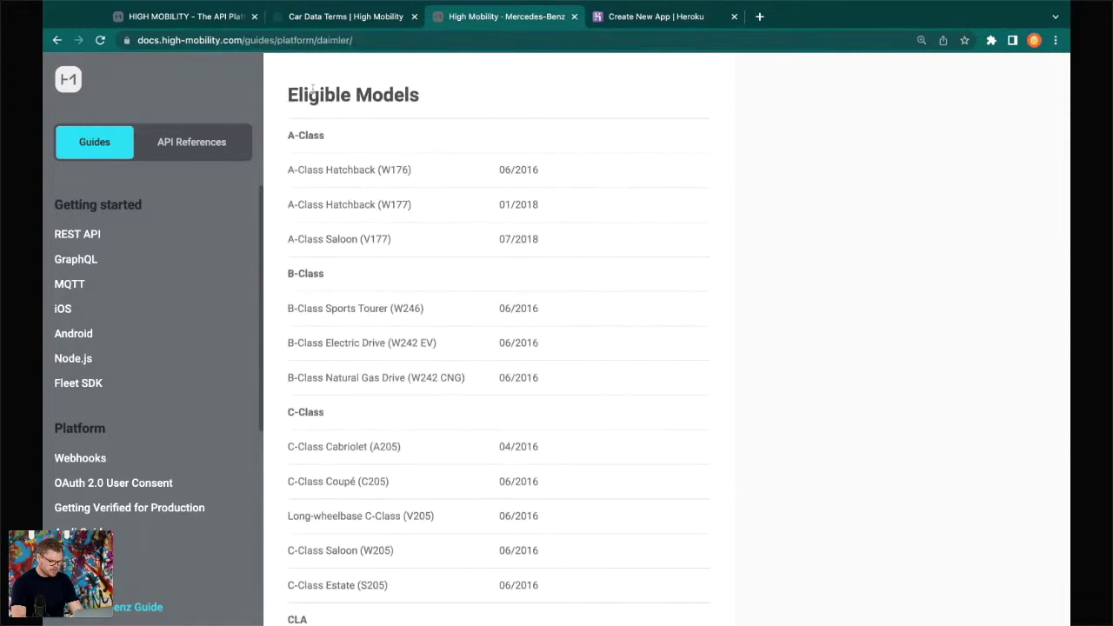
scroll(366, 306, "down", 1)
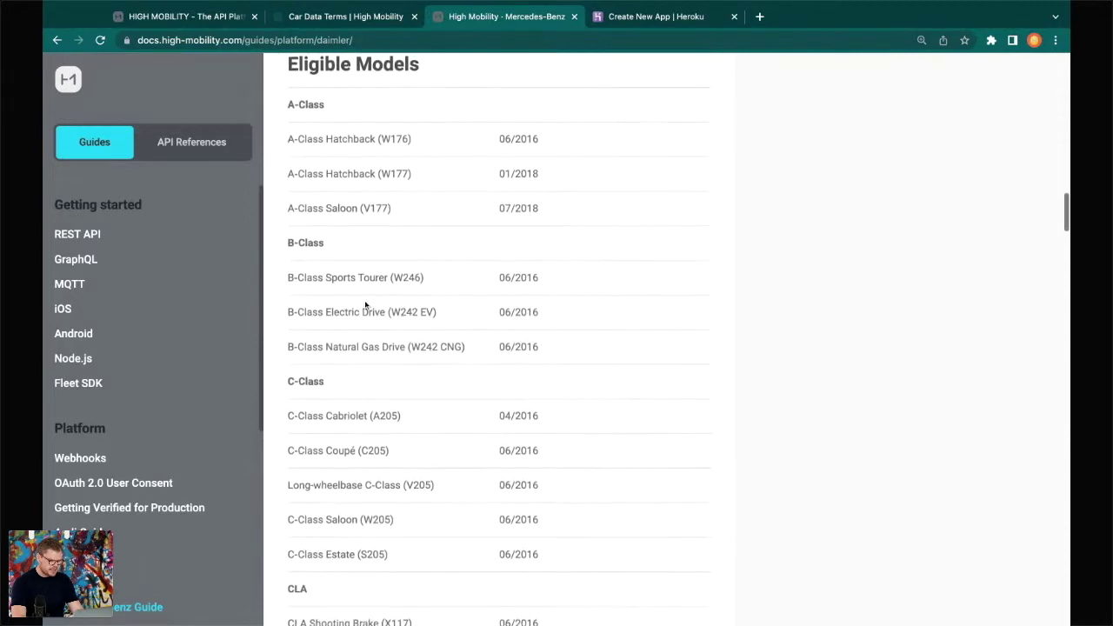
scroll(527, 97, "up", 1)
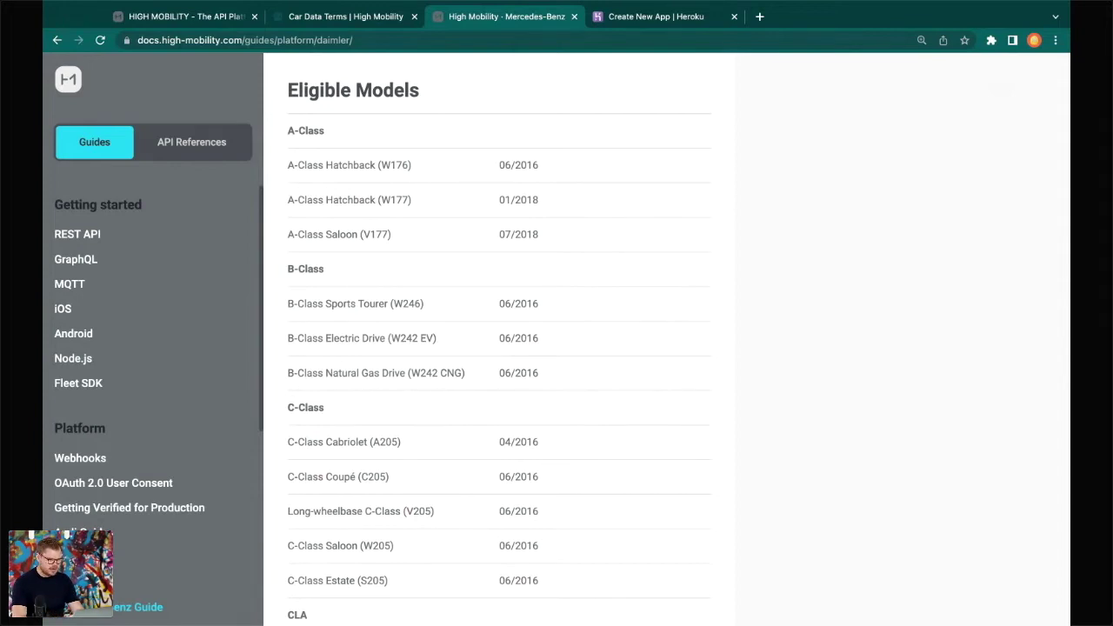
scroll(556, 339, "down", 5)
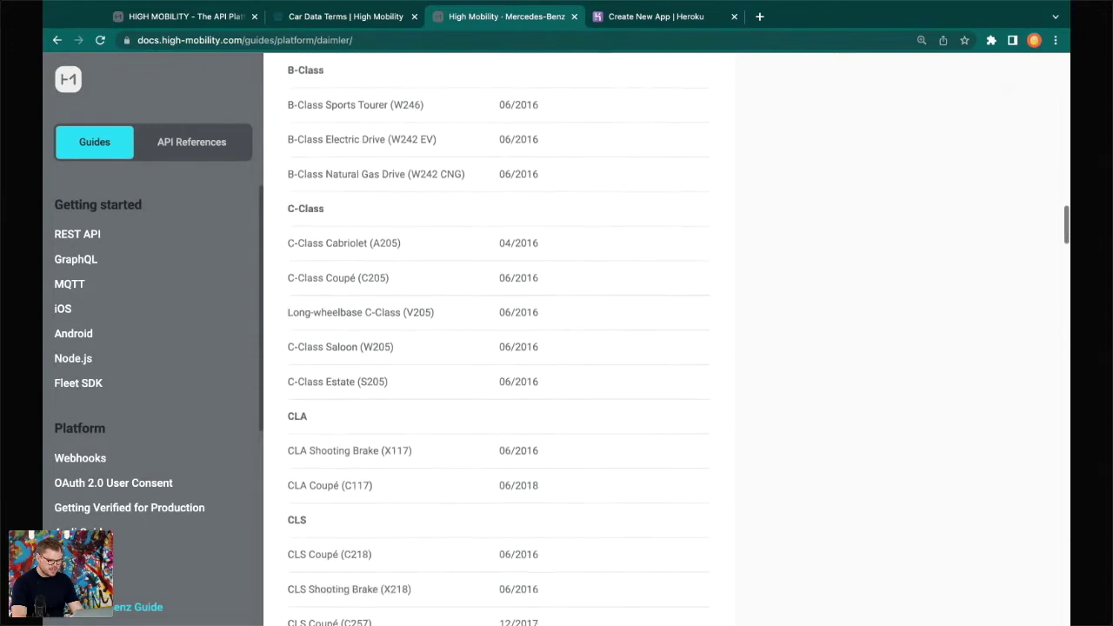
scroll(529, 279, "down", 1)
scroll(527, 275, "down", 1)
scroll(527, 275, "down", 5)
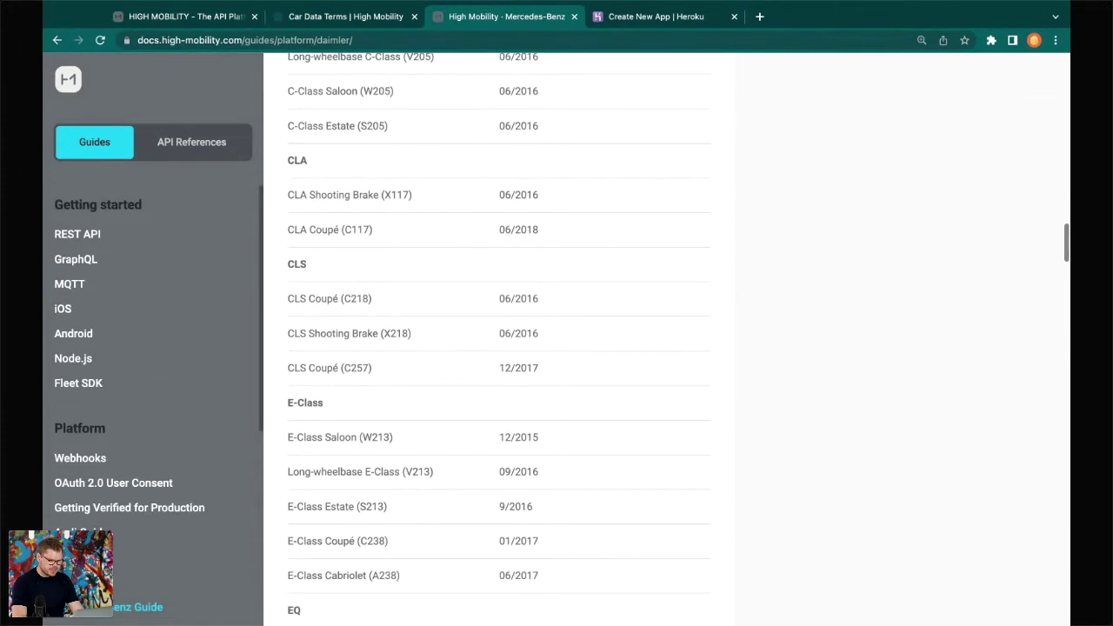
scroll(499, 339, "down", 1)
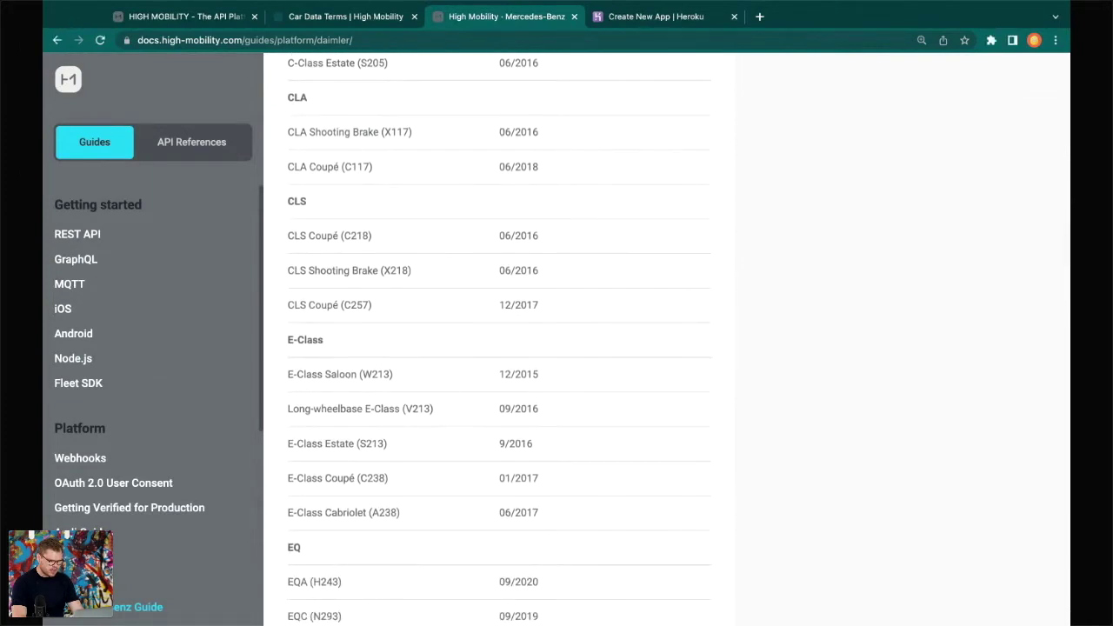
scroll(499, 339, "down", 1)
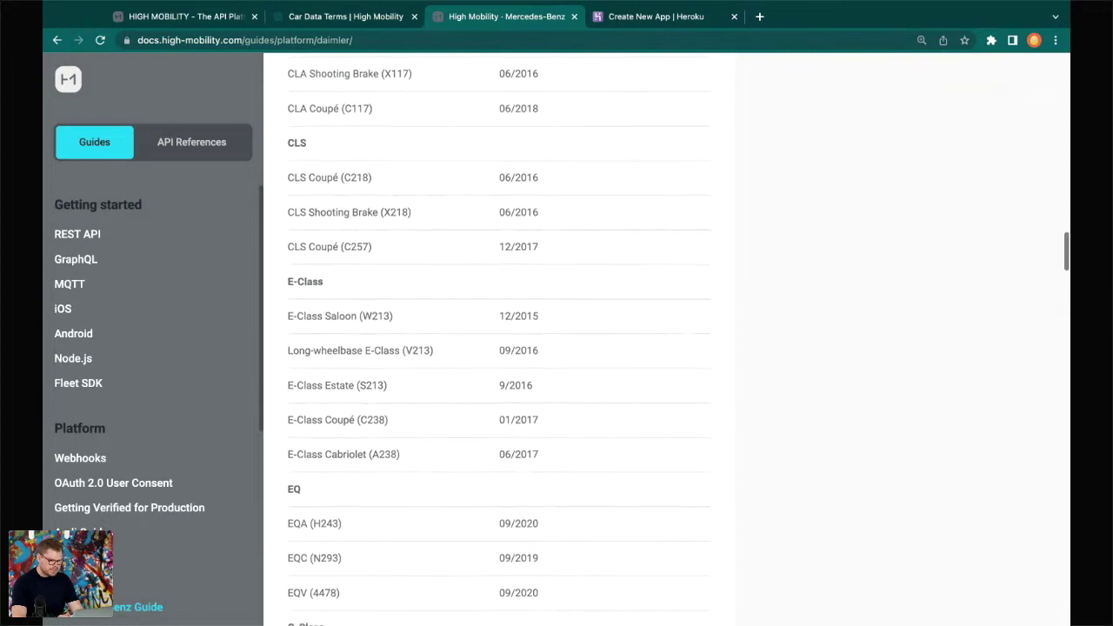
scroll(144, 442, "down", 1)
scroll(143, 442, "down", 2)
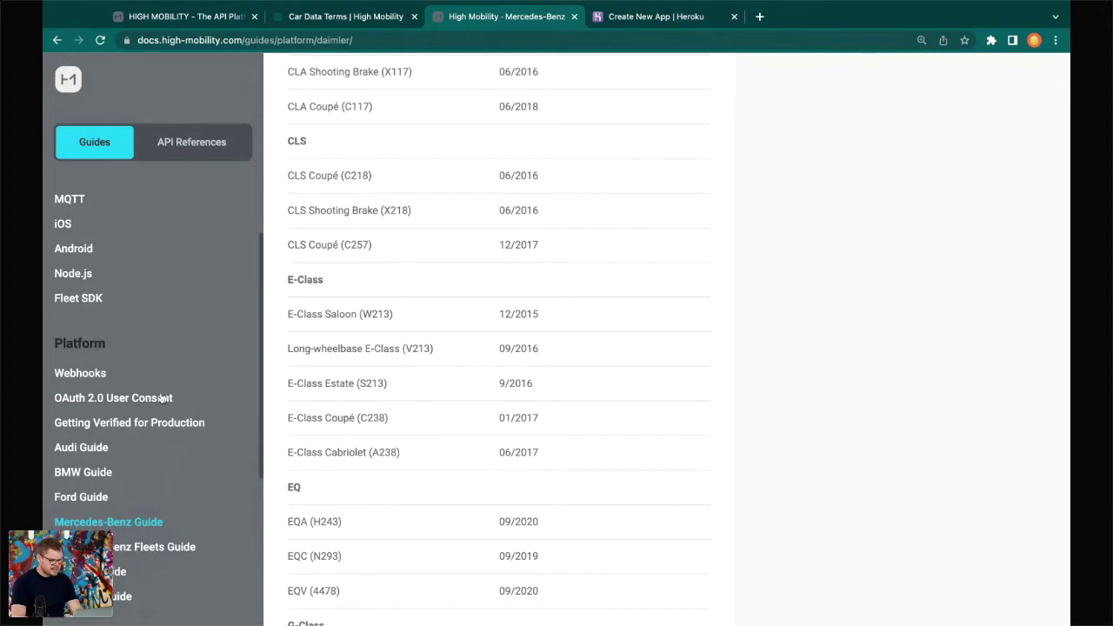
scroll(122, 481, "down", 3)
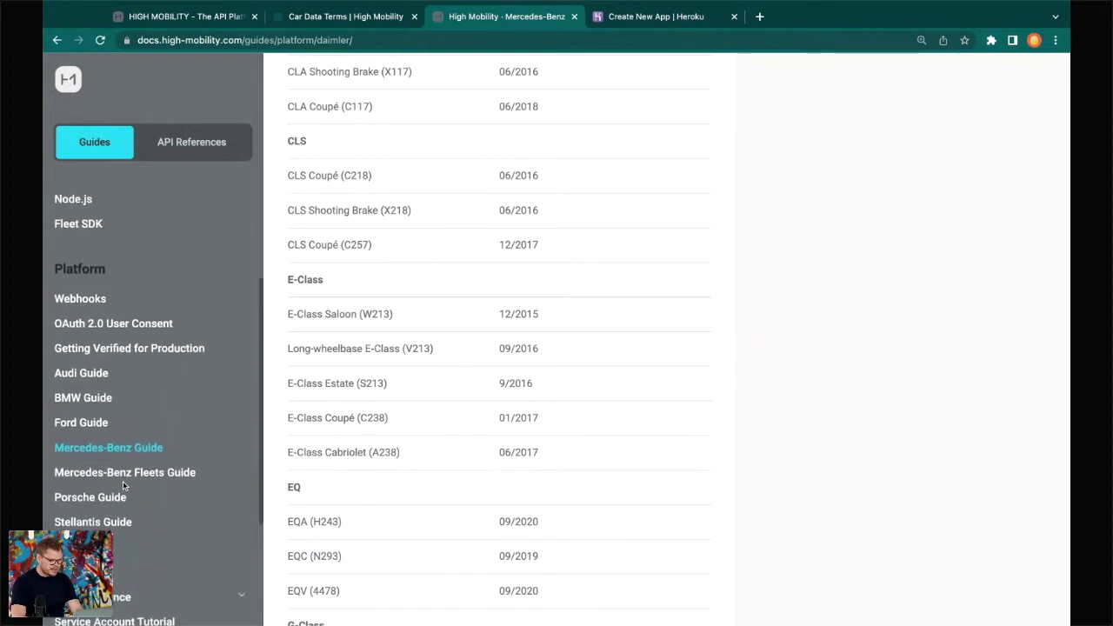
scroll(123, 481, "up", 5)
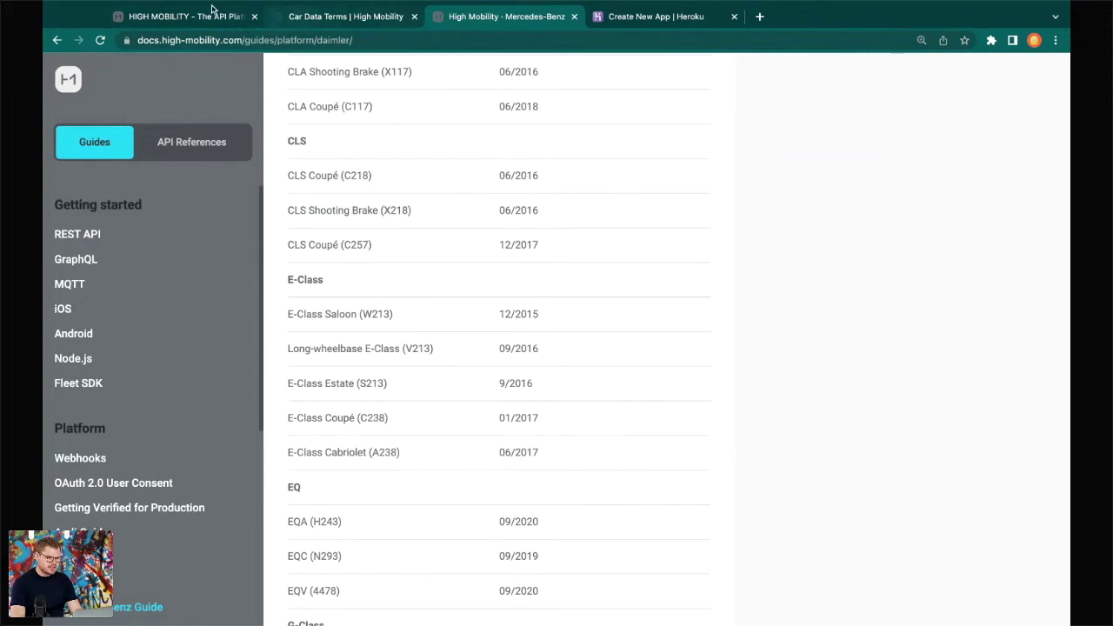
Step: Go to the High Mobility console and continue through its Live data section to the list of live data apps
left_click(78, 89)
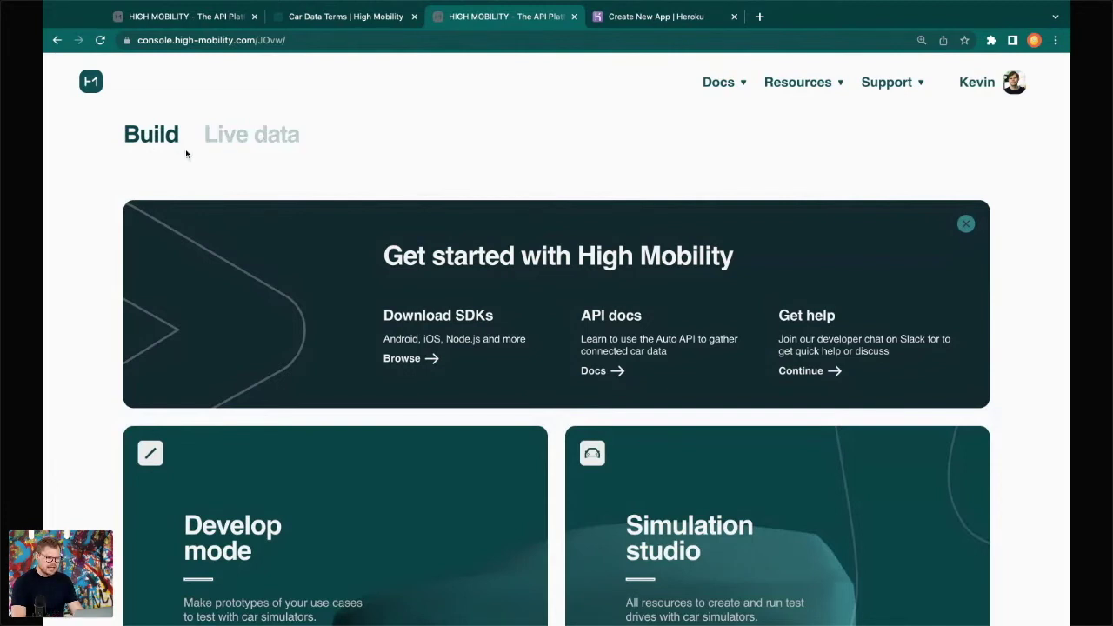
scroll(199, 222, "down", 2)
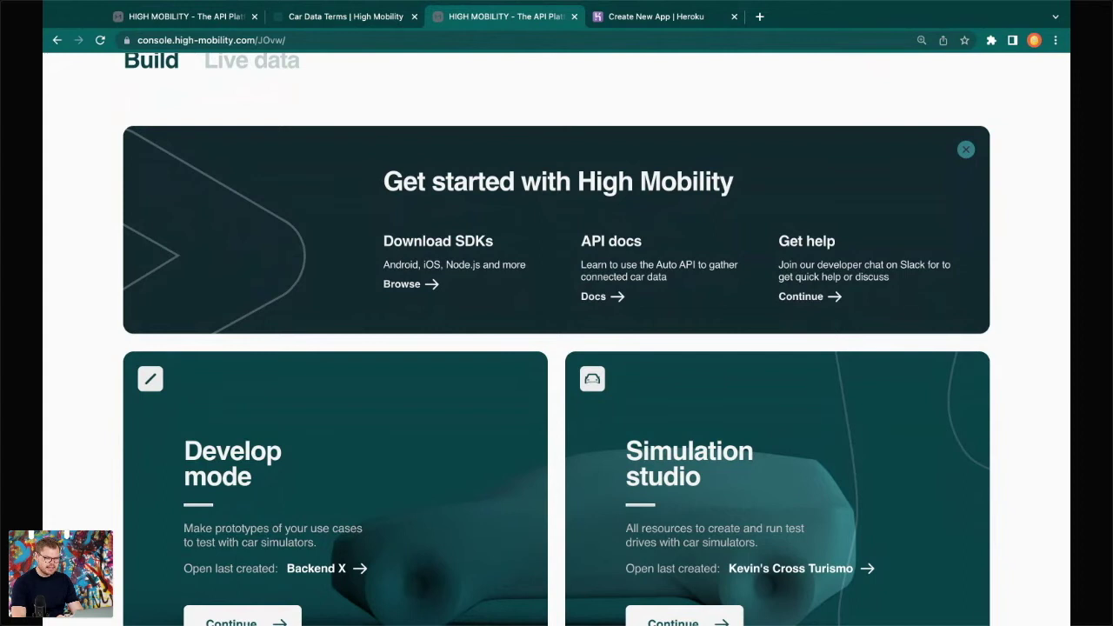
scroll(253, 148, "up", 1)
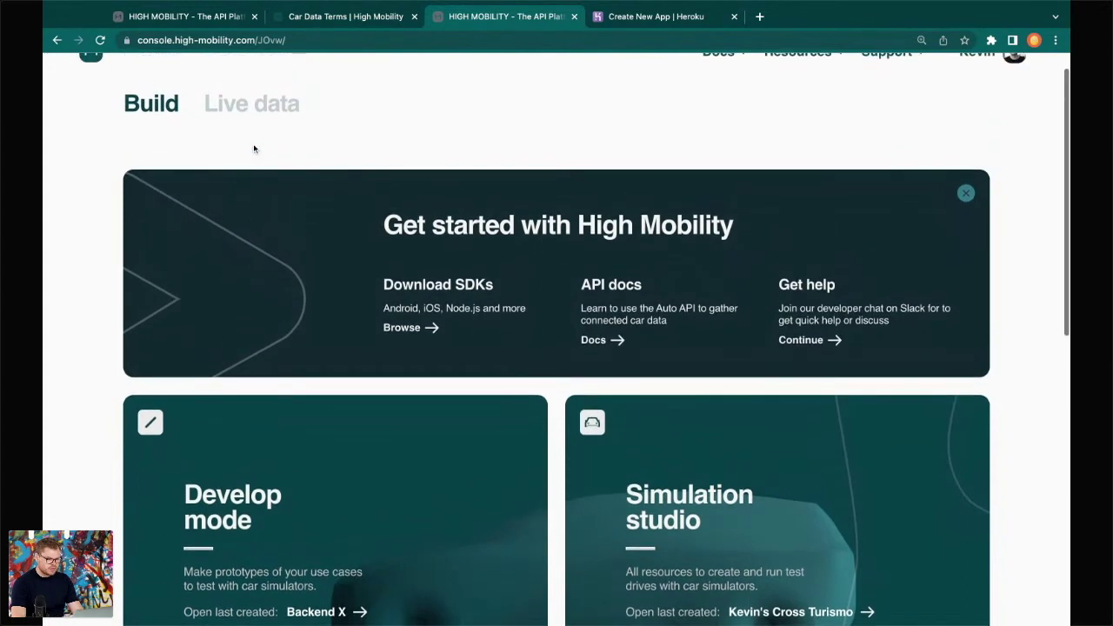
left_click(267, 105)
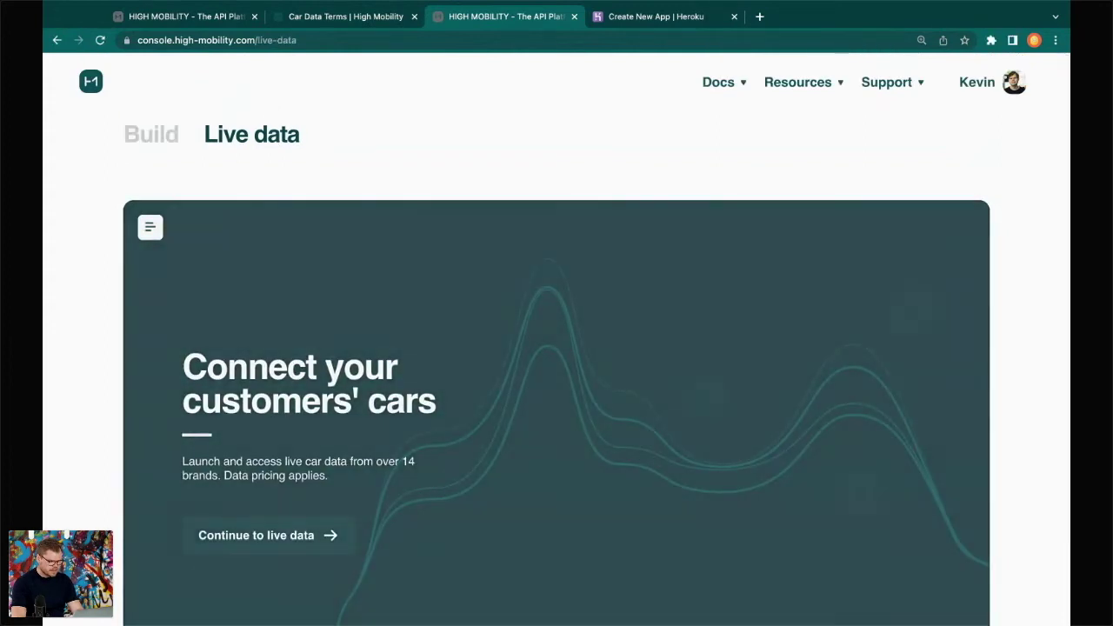
scroll(373, 290, "down", 2)
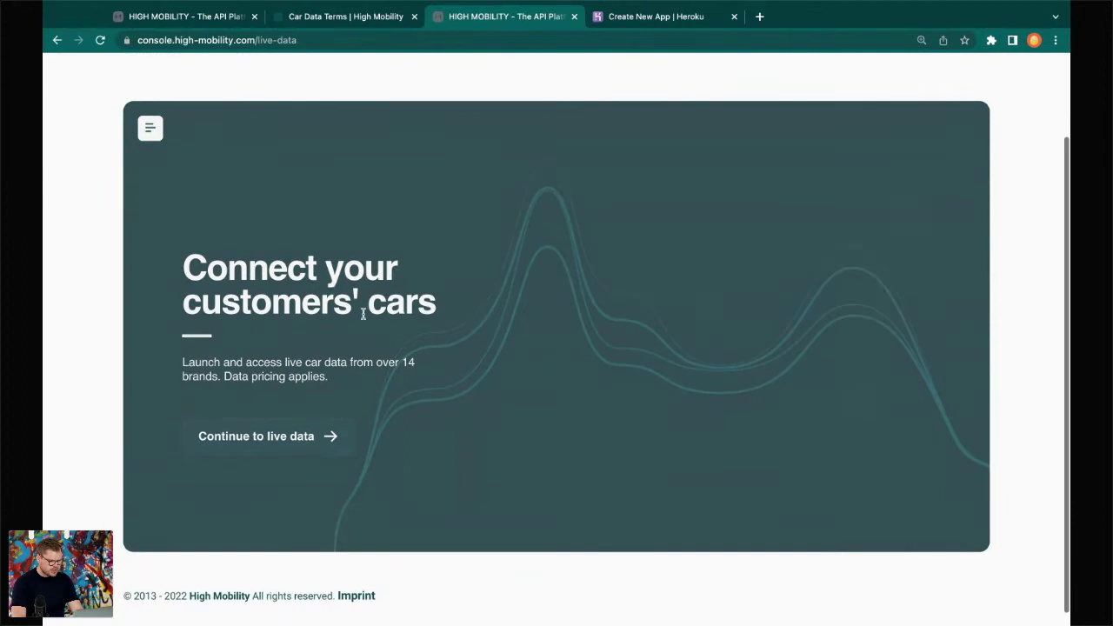
left_click(295, 448)
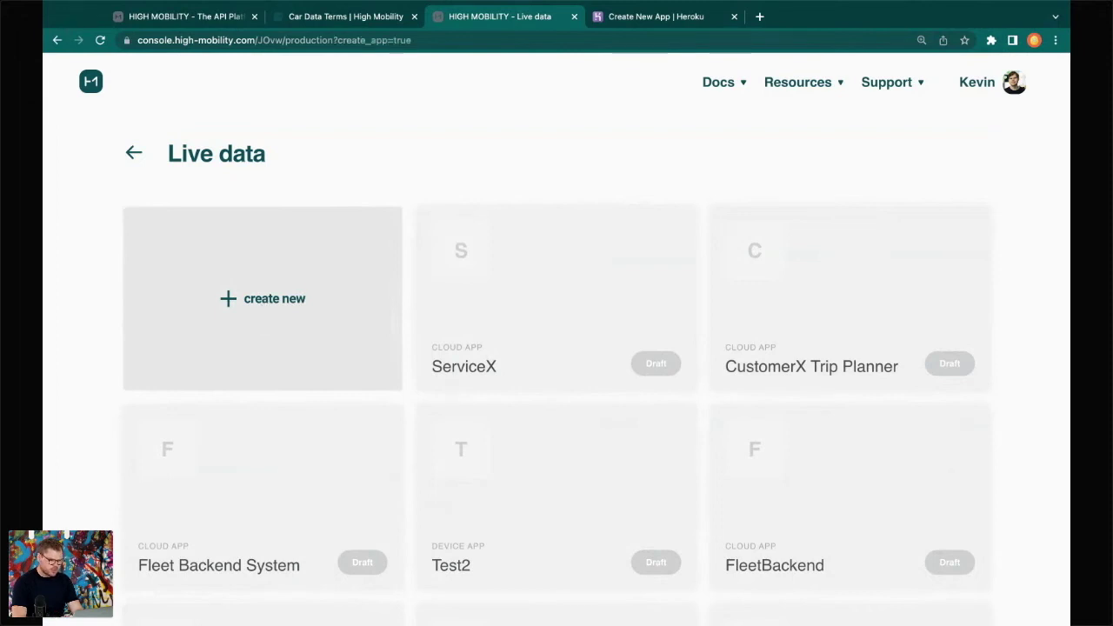
Step: Create a new live data app of type Cloud app named "Cloud Environment"
left_click(261, 318)
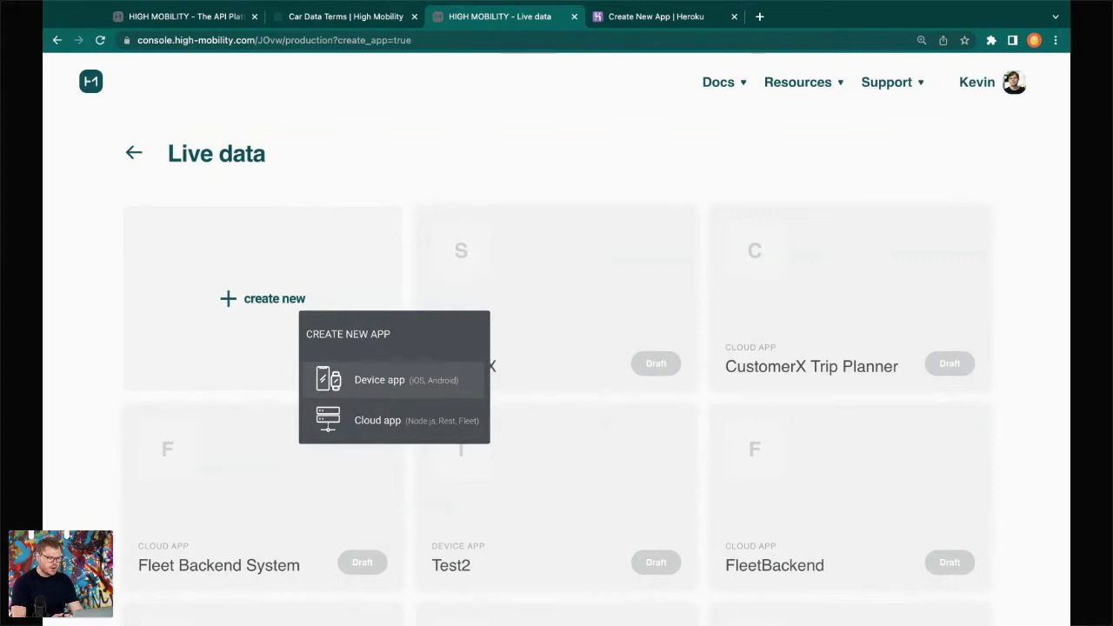
left_click(426, 424)
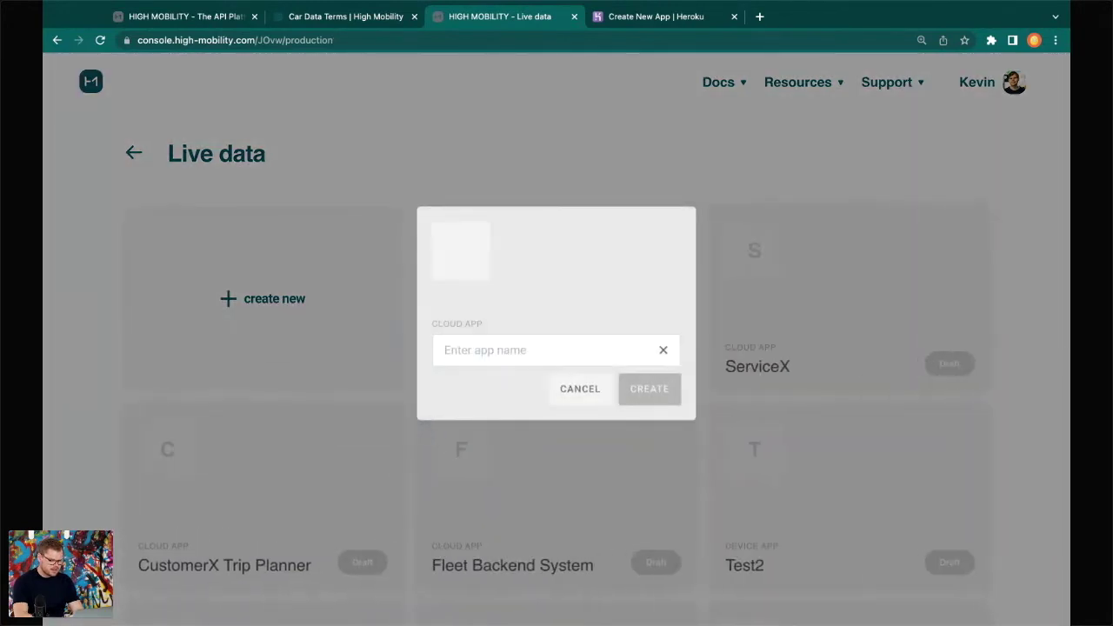
type("Cloud")
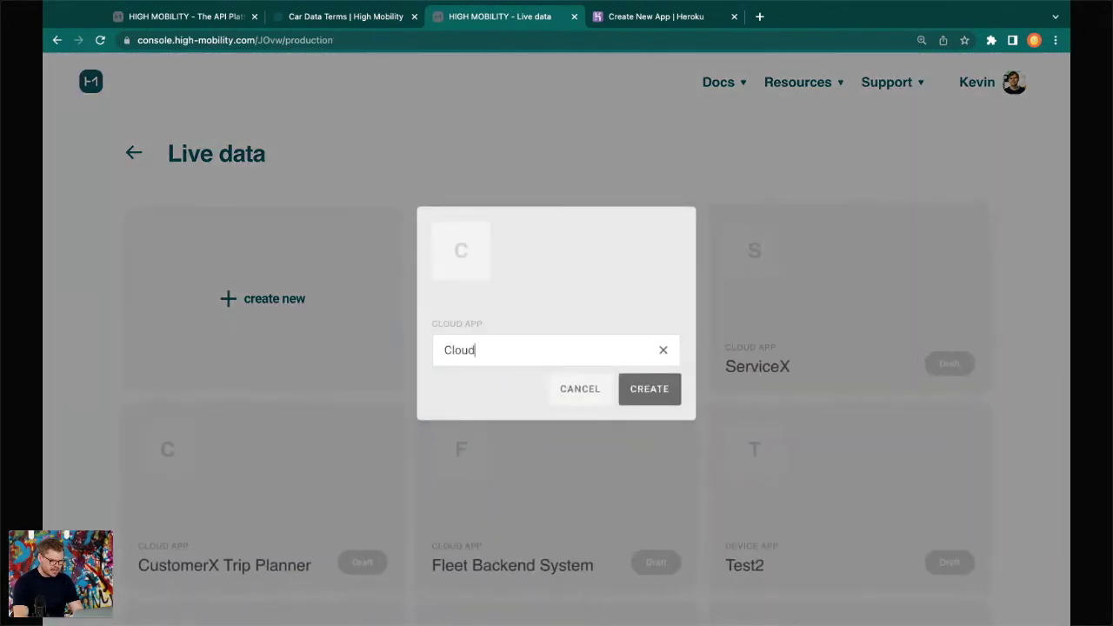
type(" Environment")
key("Return")
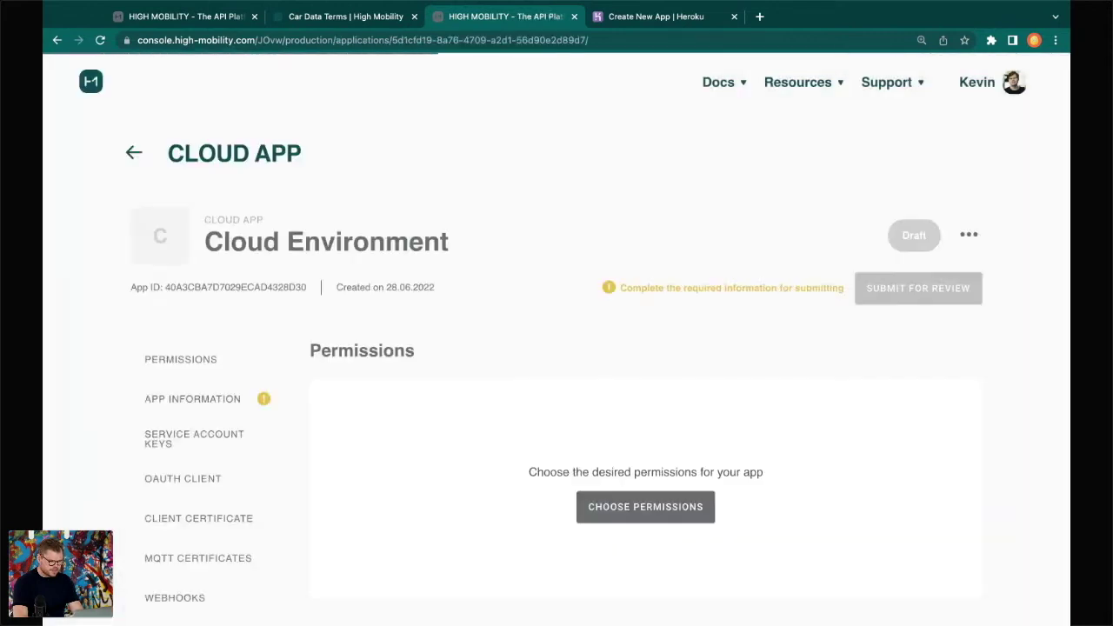
Step: Highlight the Cloud Environment app's App ID and open the selection of permissions for the app
scroll(418, 268, "down", 1)
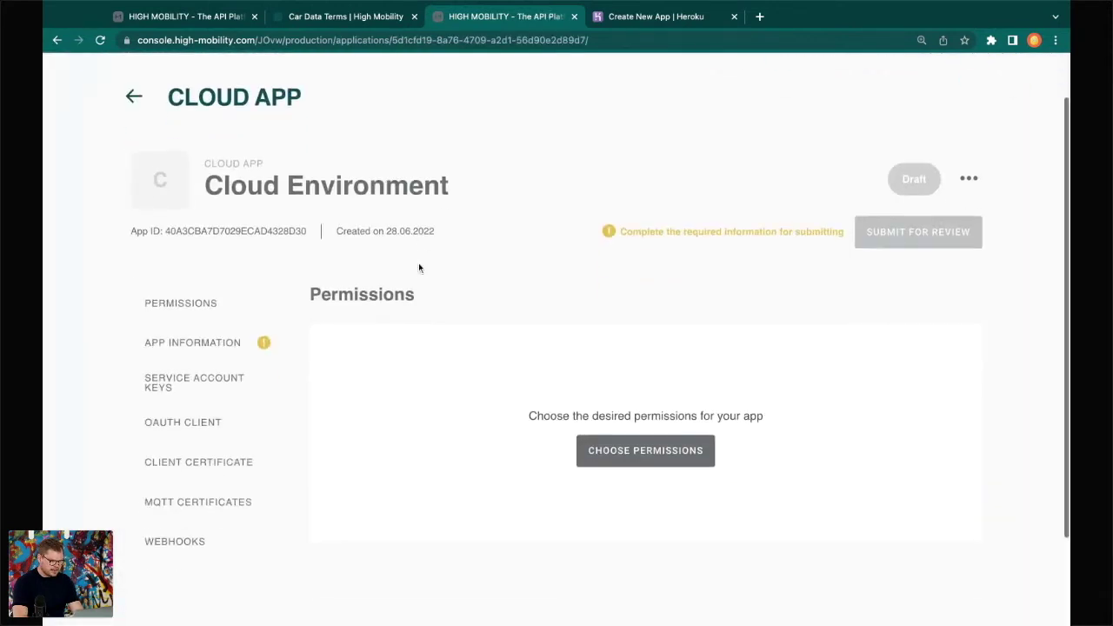
scroll(404, 323, "up", 1)
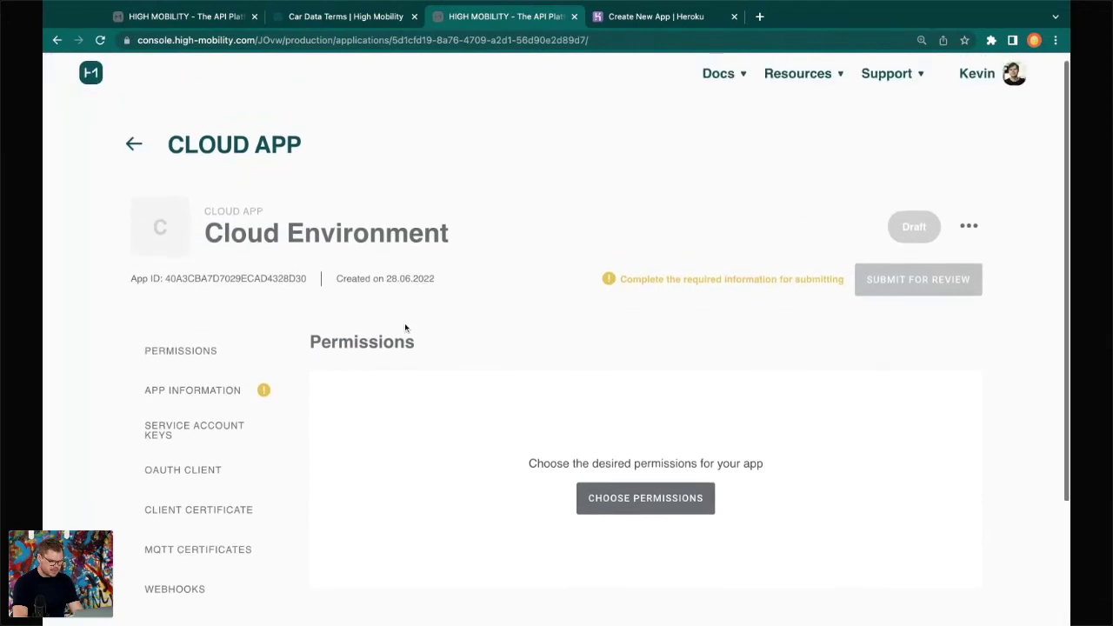
double_click(243, 278)
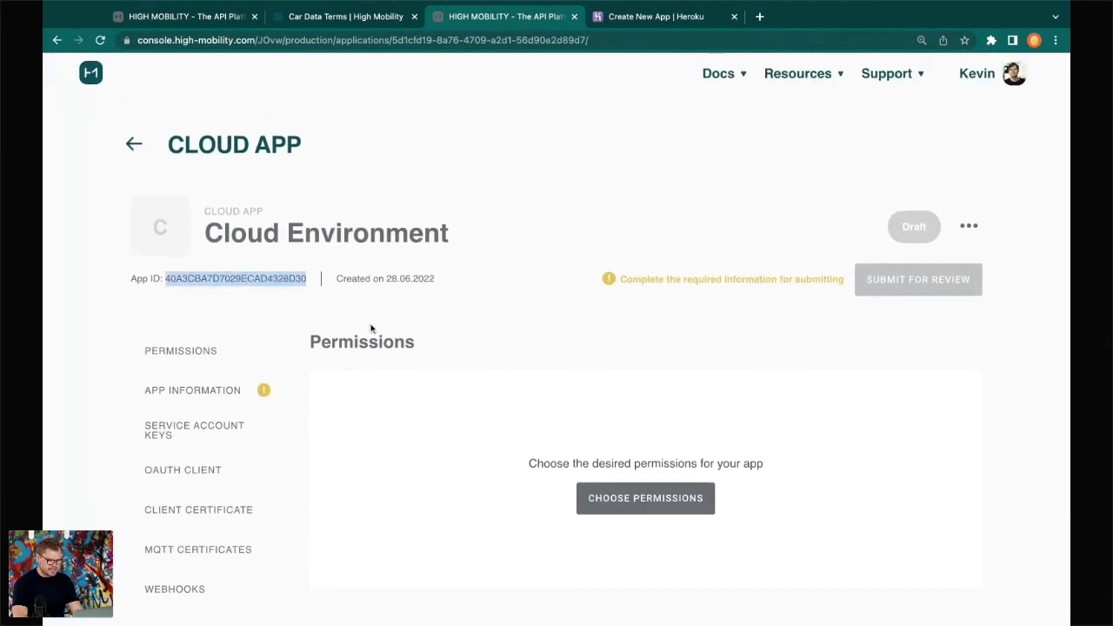
scroll(417, 353, "down", 1)
left_click(621, 468)
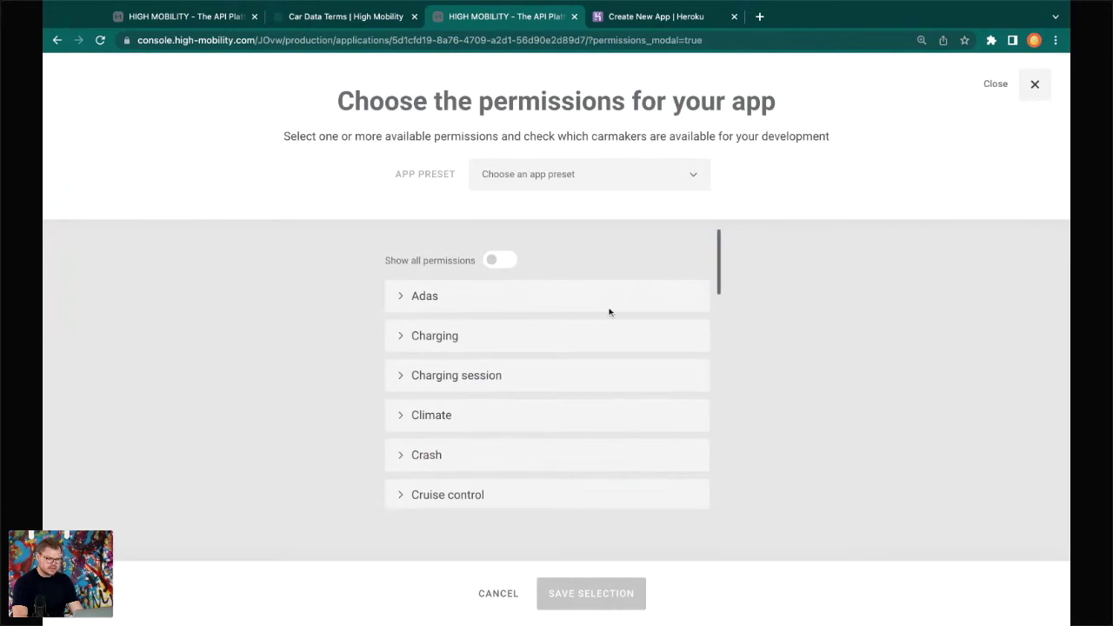
Step: Expand the Diagnostics permissions and add the "Get speed" property to the app's selection
scroll(608, 313, "down", 1)
scroll(455, 425, "down", 3)
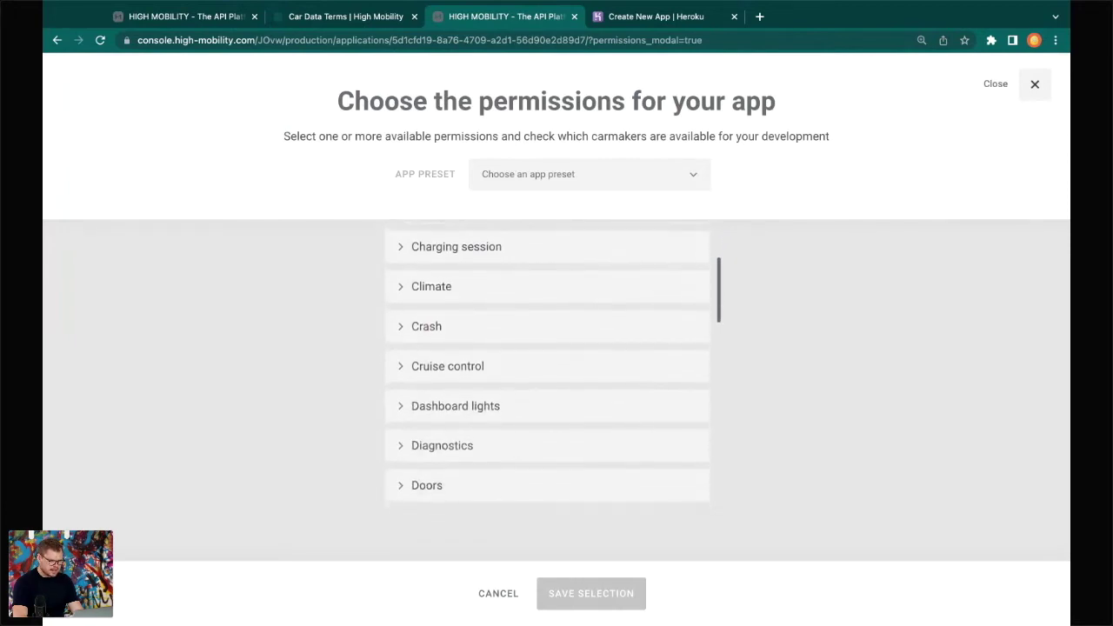
left_click(475, 386)
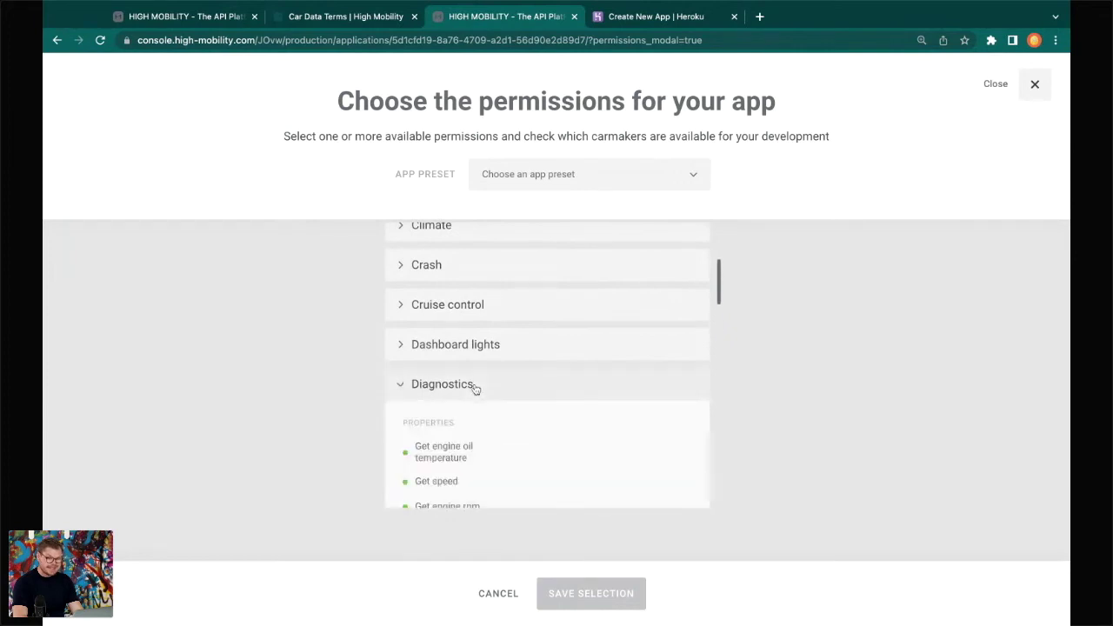
scroll(476, 389, "down", 1)
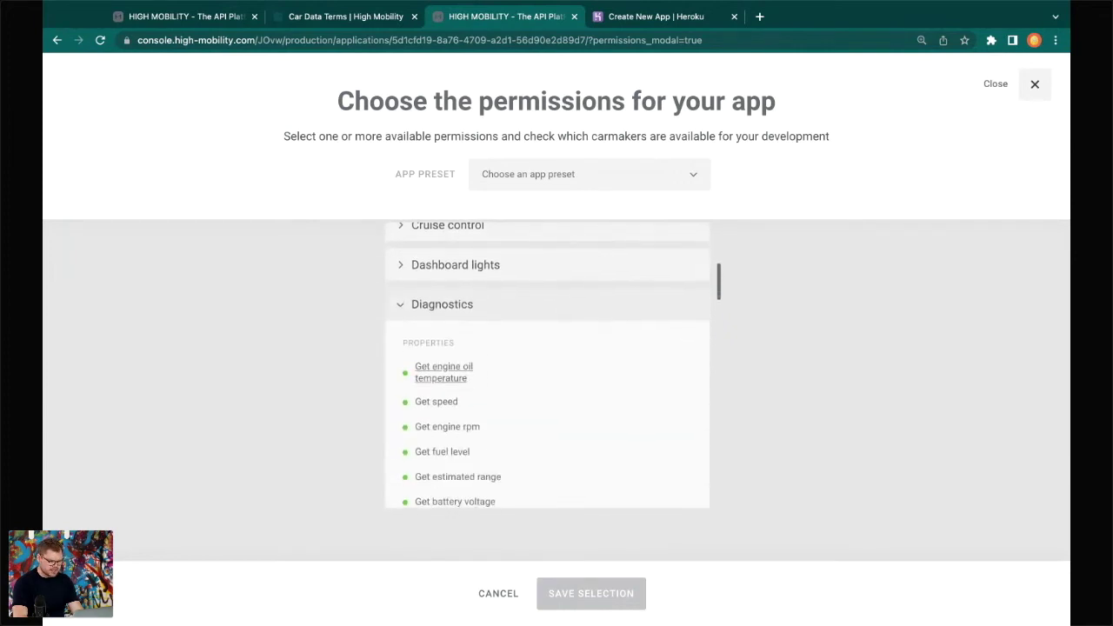
left_click(443, 400)
scroll(222, 416, "down", 1)
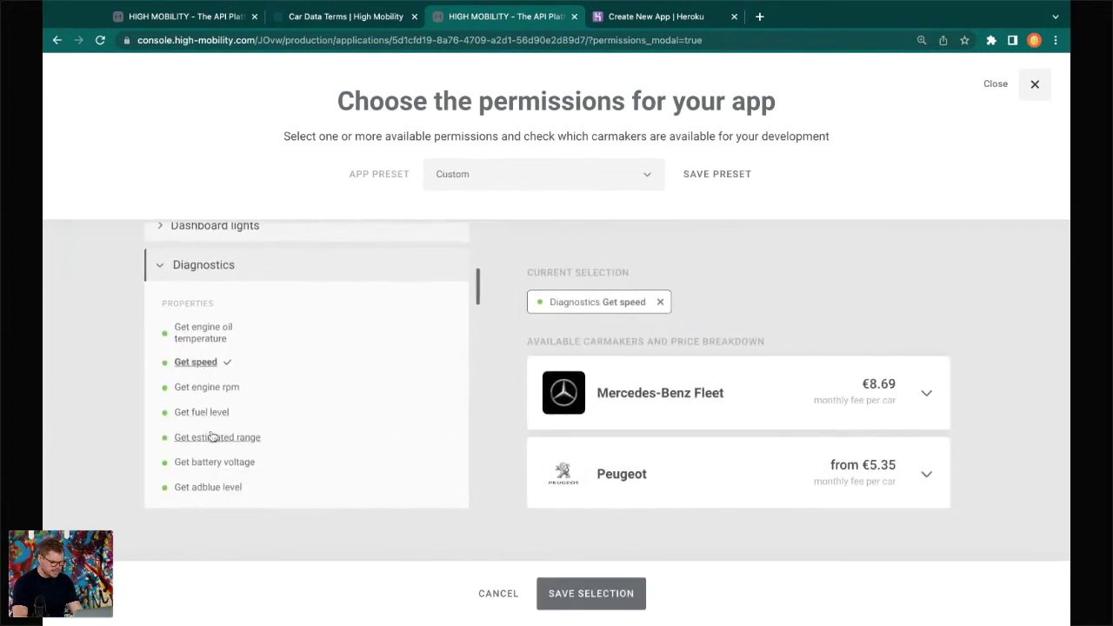
Step: Add the Diagnostics properties "Get estimated range", "Get tire pressures" and "Get odometer" to the app's permission selection
left_click(218, 436)
scroll(217, 436, "down", 3)
scroll(211, 436, "down", 3)
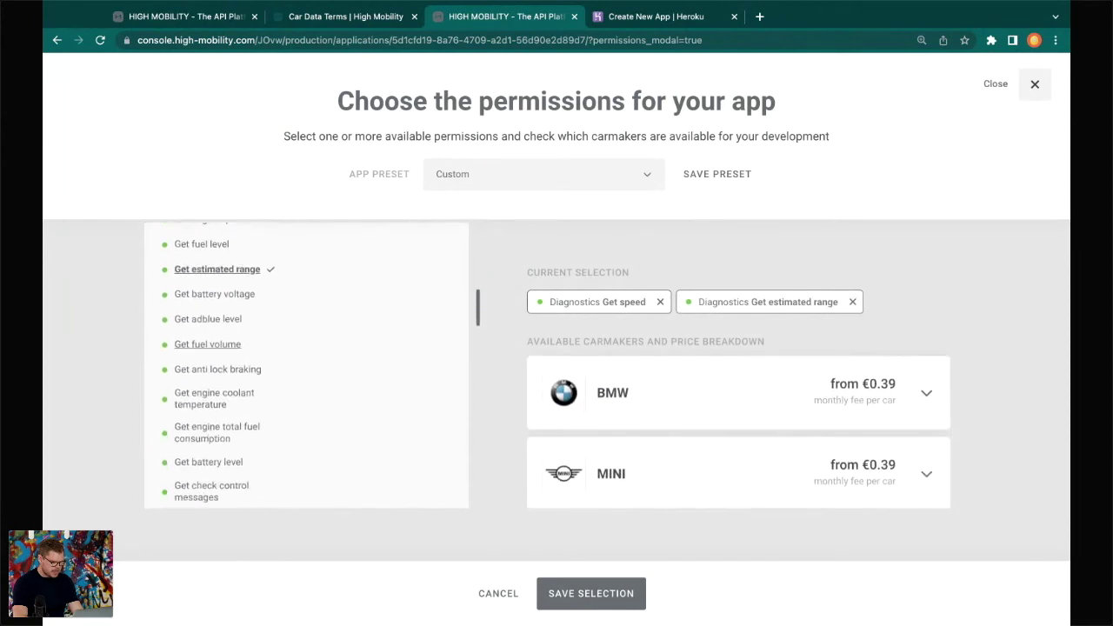
left_click(212, 433)
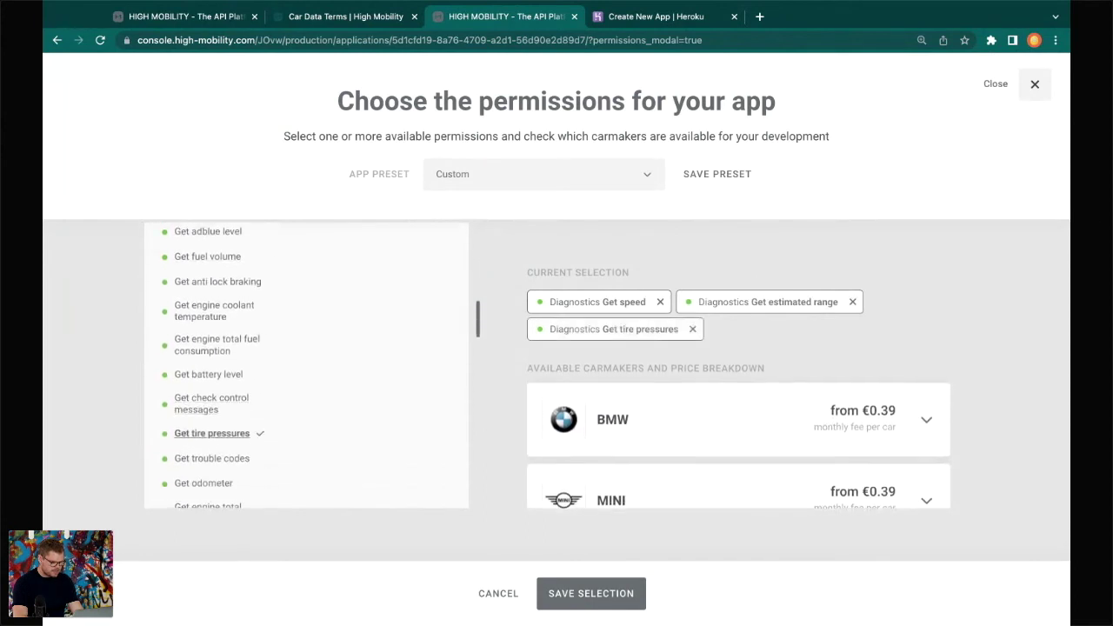
left_click(209, 483)
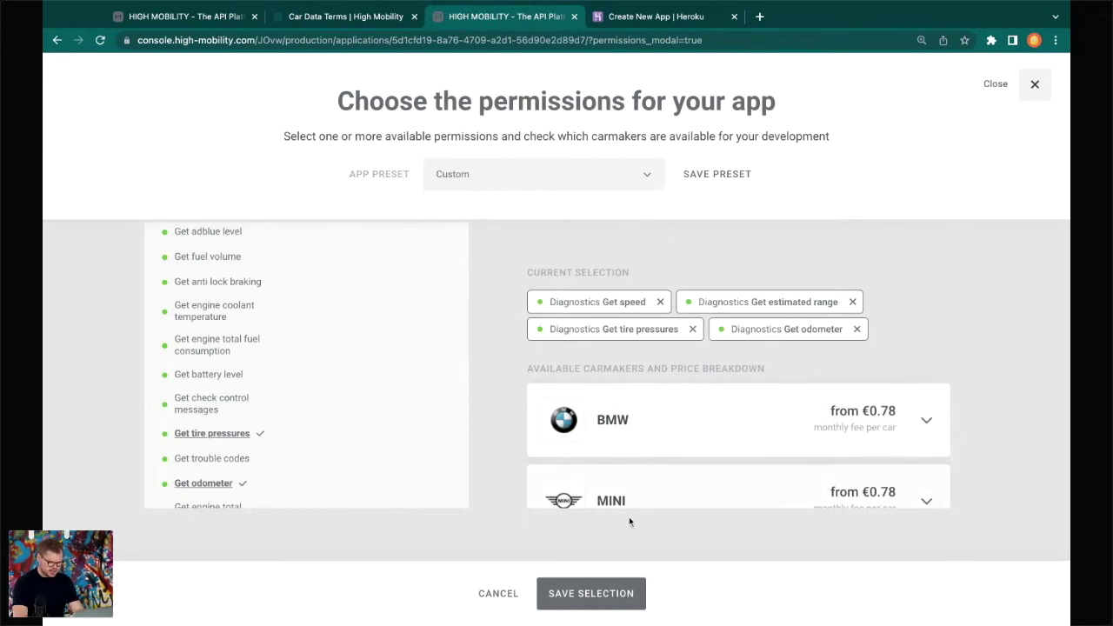
Step: Look through the available carmakers and price breakdown for the selected permissions and save the selection
scroll(667, 457, "down", 3)
scroll(667, 459, "up", 2)
scroll(663, 479, "down", 10)
scroll(660, 489, "up", 2)
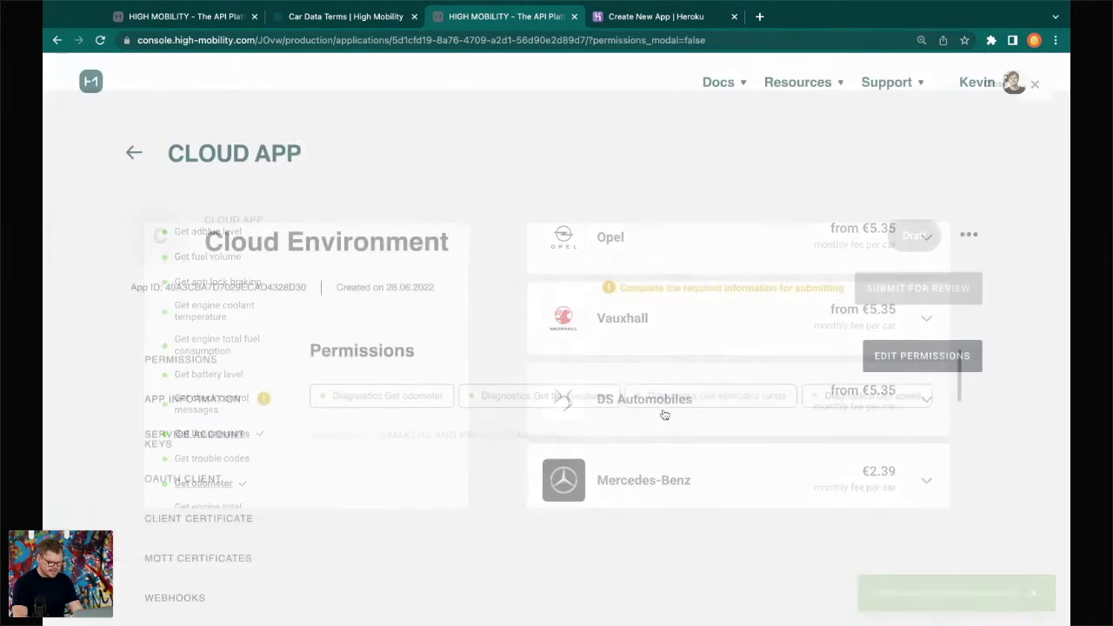
Step: Review the activation status and monthly fee of each carmaker listed under the Cloud Environment app's permissions
scroll(664, 415, "down", 2)
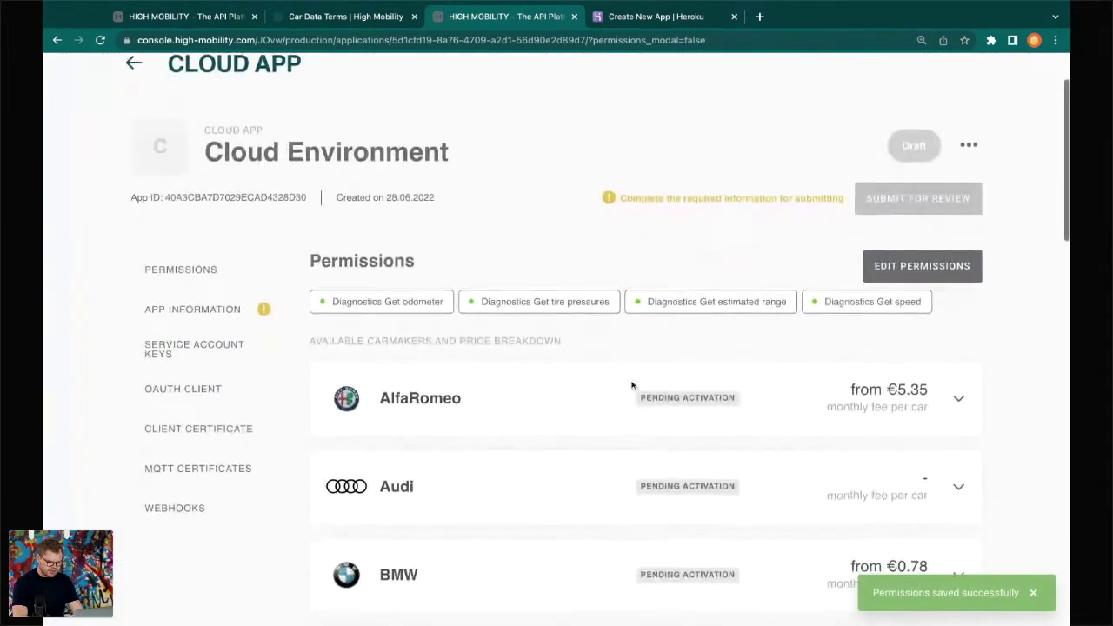
scroll(580, 349, "down", 1)
scroll(580, 355, "up", 3)
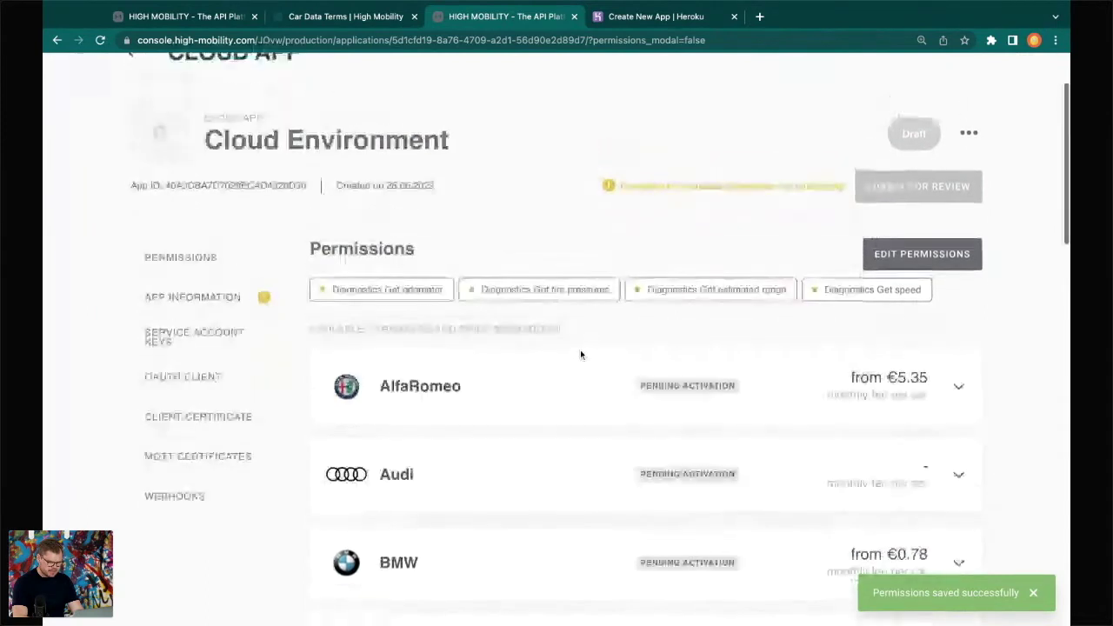
scroll(619, 461, "down", 18)
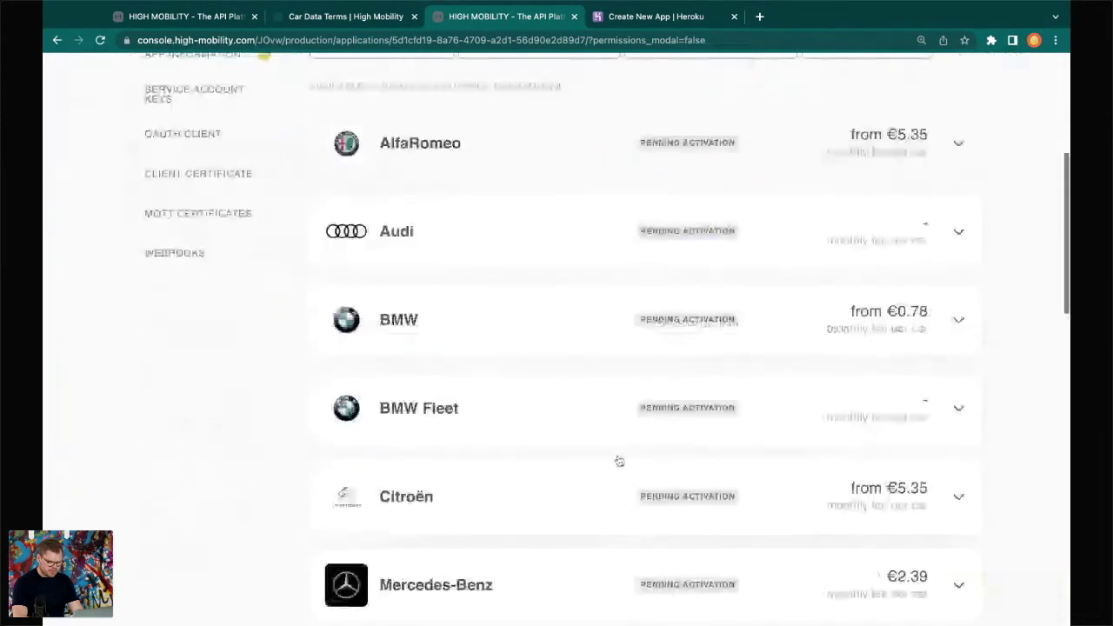
scroll(608, 338, "up", 17)
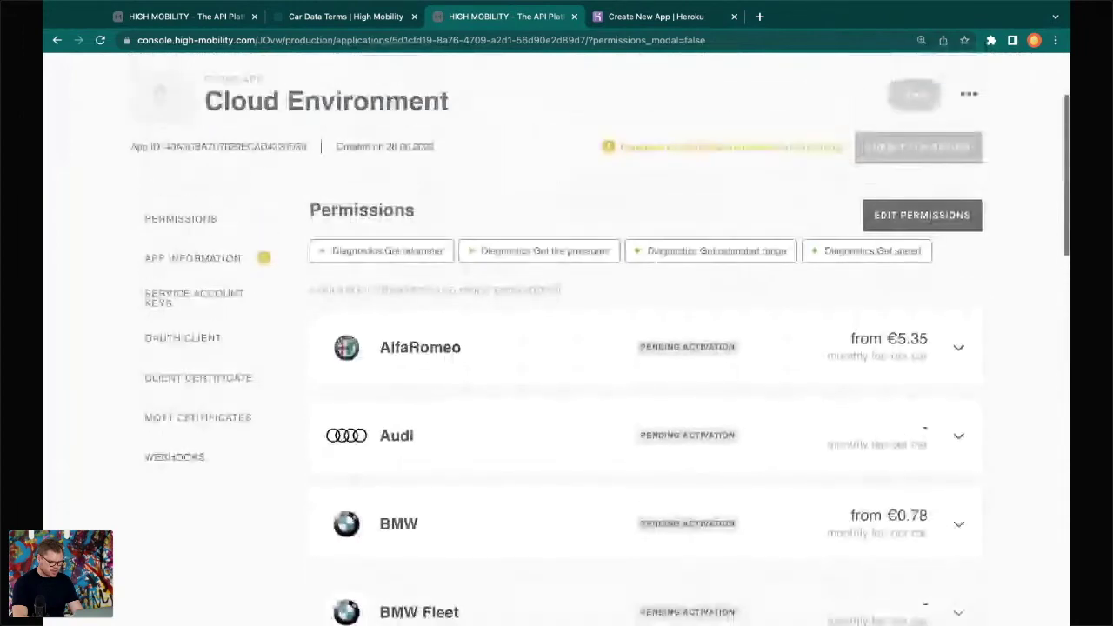
scroll(304, 386, "up", 2)
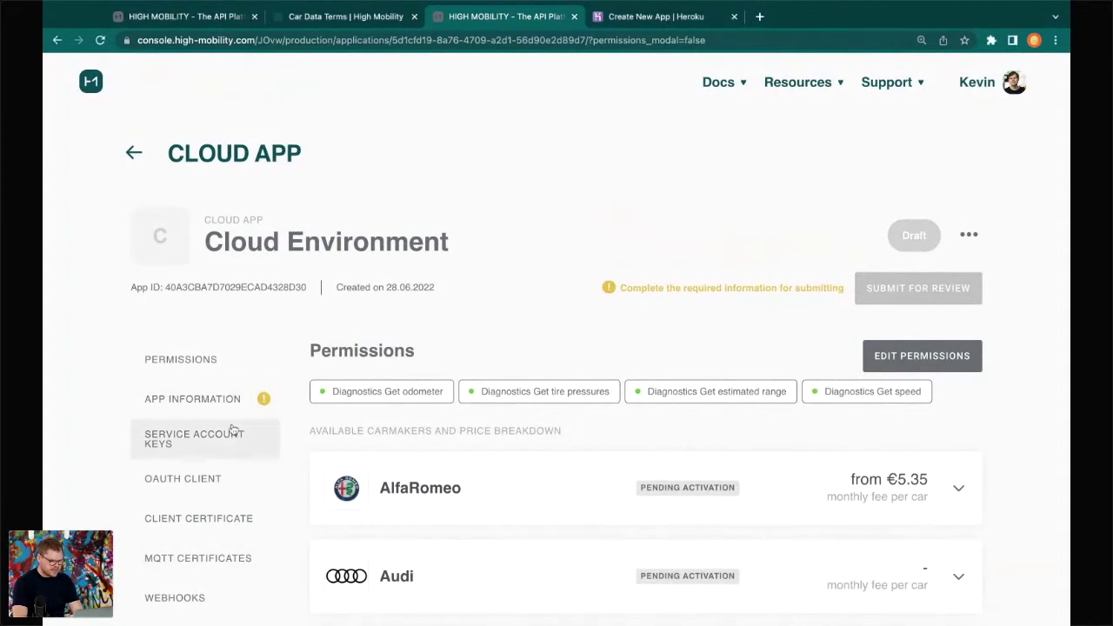
Step: Inspect the fields required under the app's App information and return to its Permissions page
scroll(233, 429, "down", 1)
left_click(220, 347)
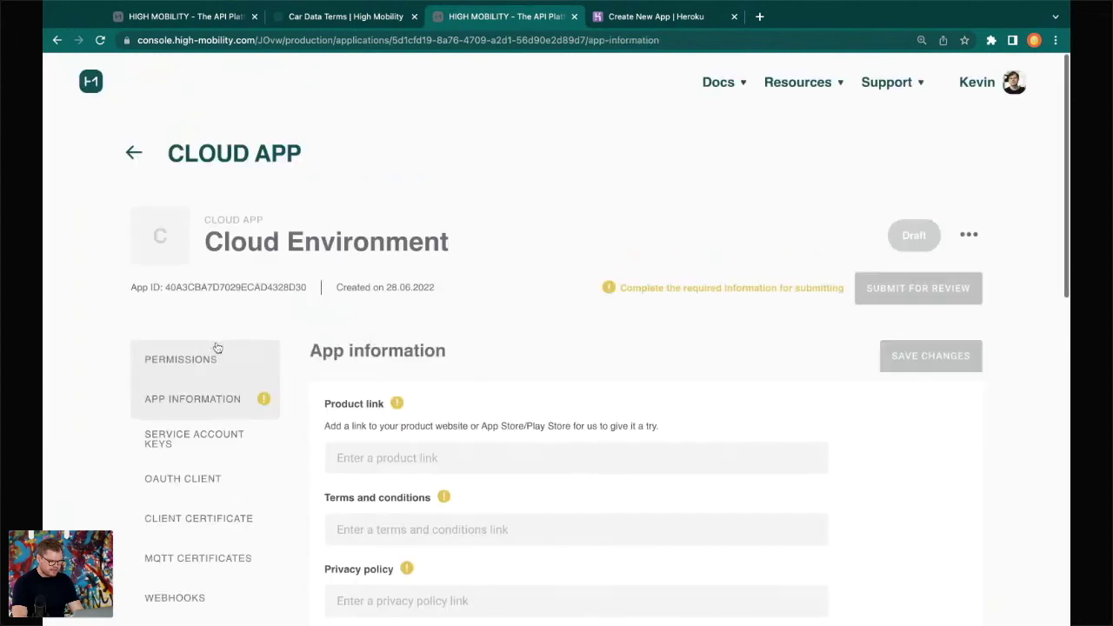
scroll(326, 397, "down", 4)
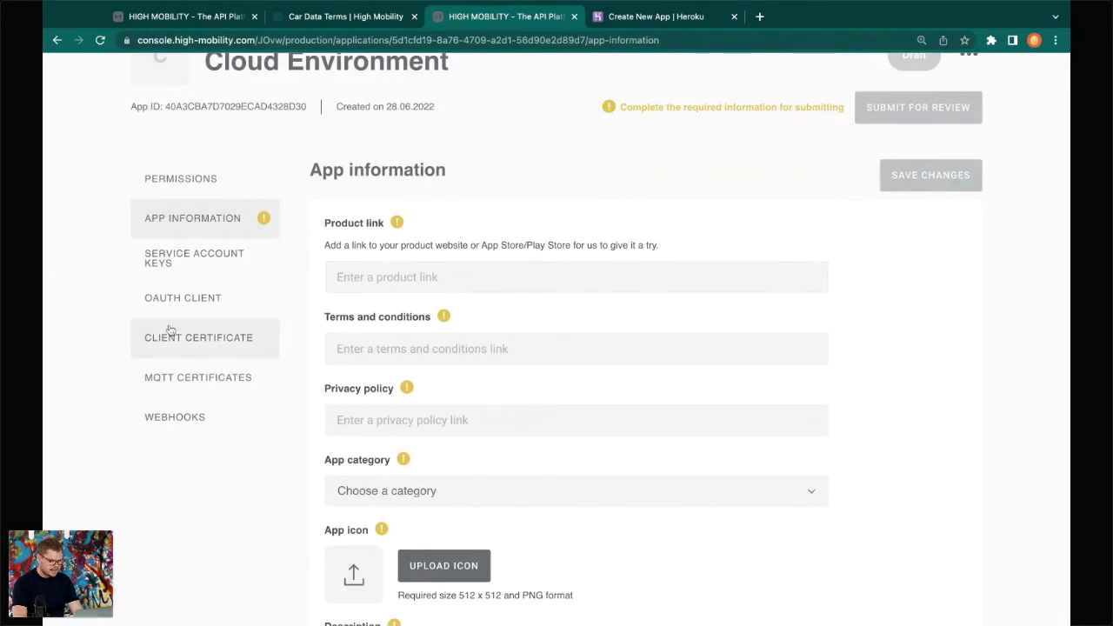
left_click(227, 193)
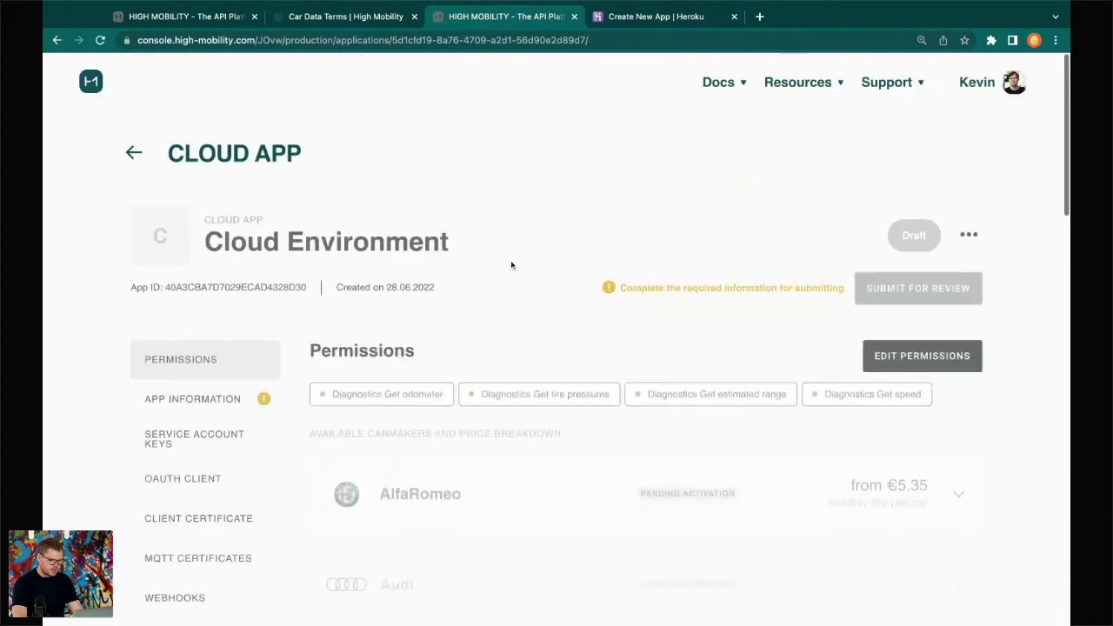
scroll(591, 377, "down", 2)
scroll(597, 413, "up", 2)
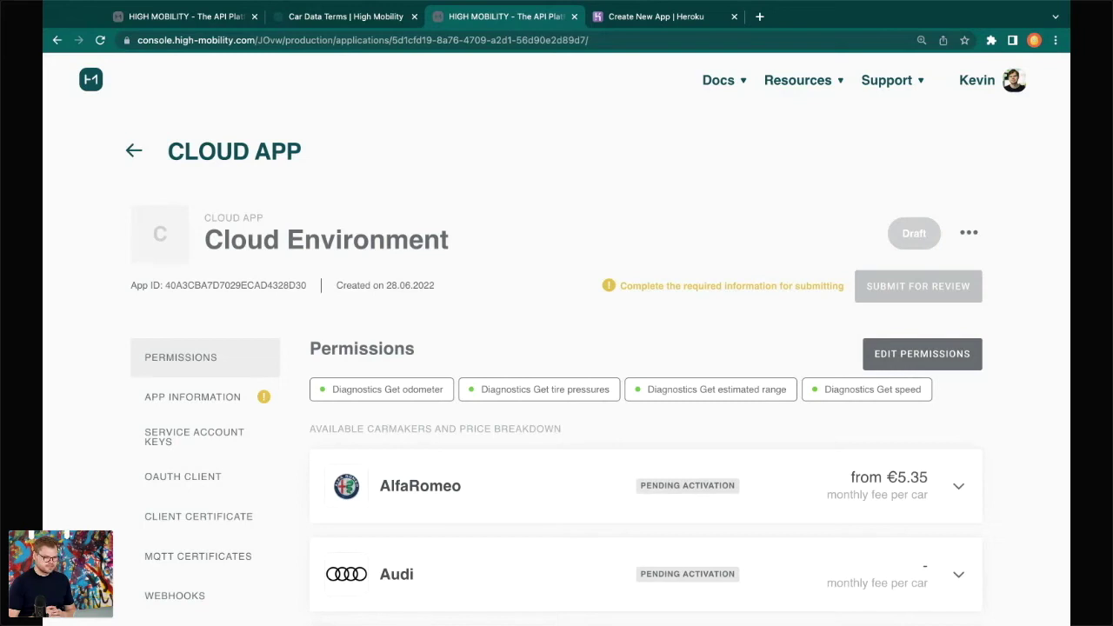
Step: Open the app's OAuth Client page and examine its client credentials, URIs and redirect URI field
scroll(288, 324, "down", 2)
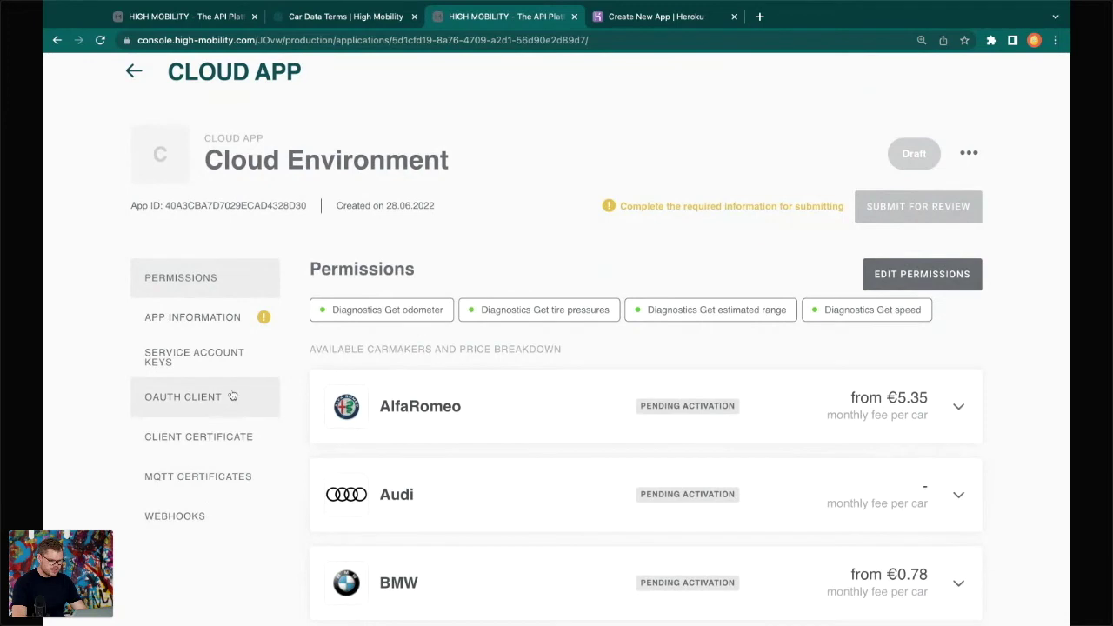
left_click(205, 436)
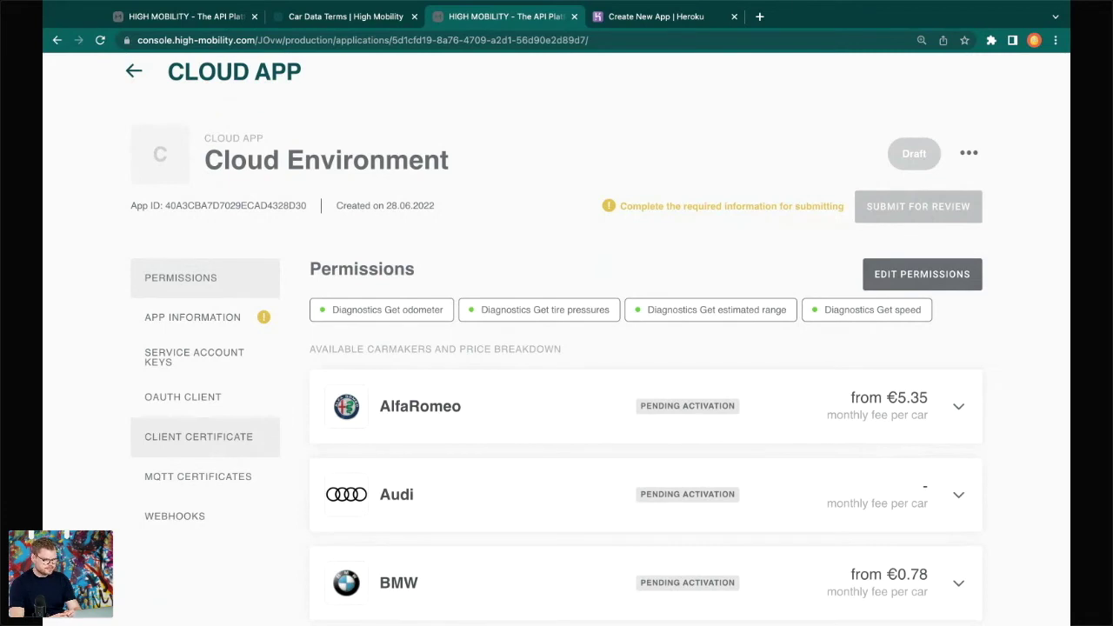
left_click(199, 398)
scroll(356, 432, "down", 3)
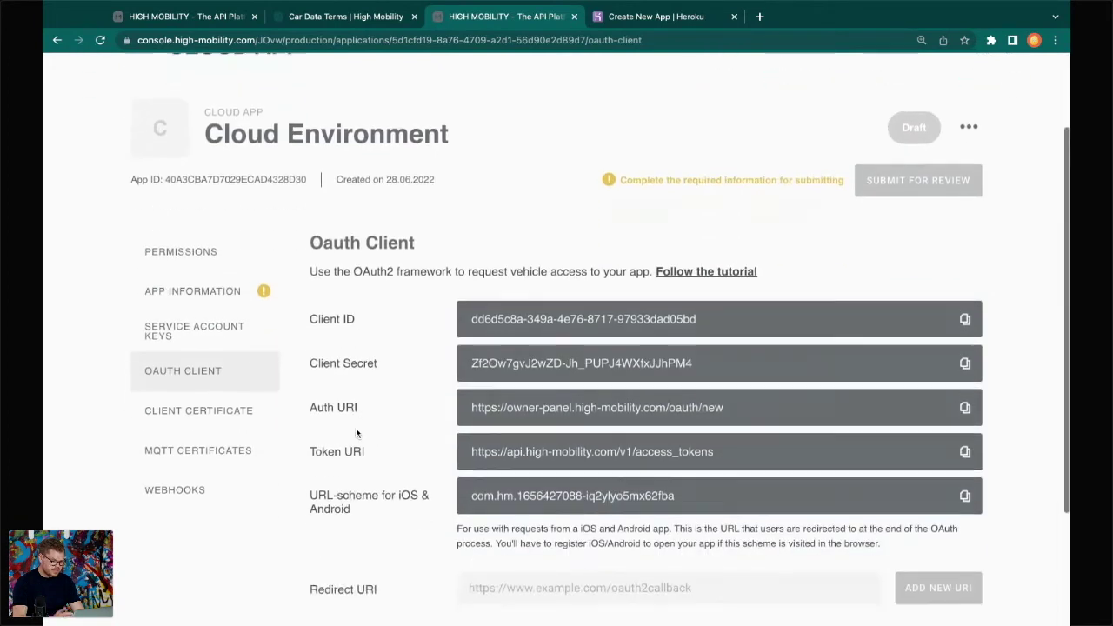
scroll(436, 373, "down", 2)
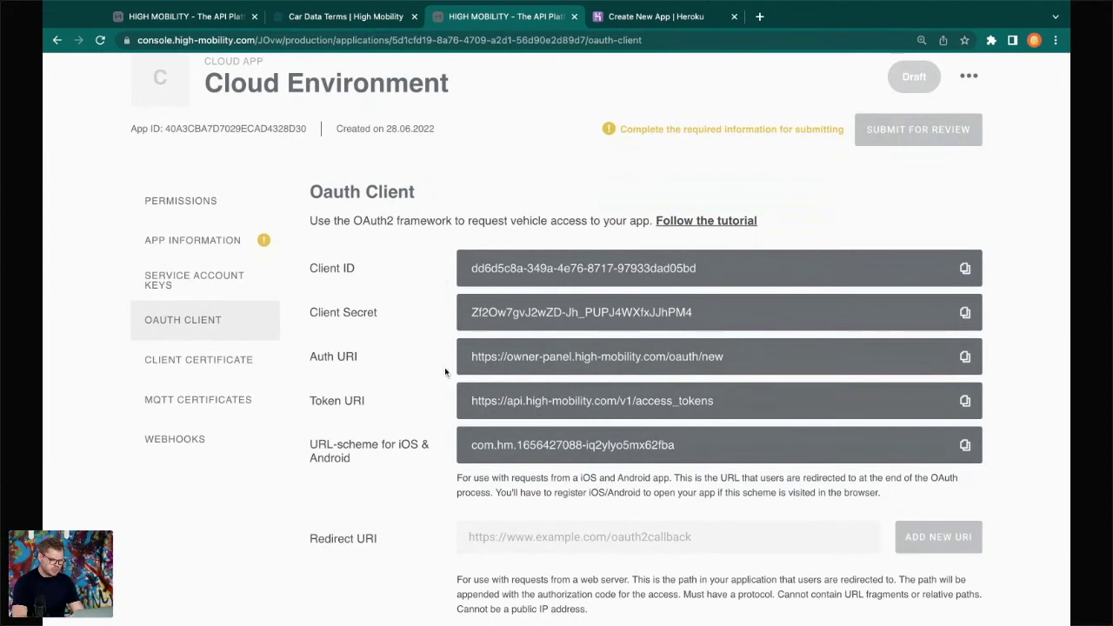
Step: View the app's client certificate snippets and its MQTT client certificates page
left_click(196, 358)
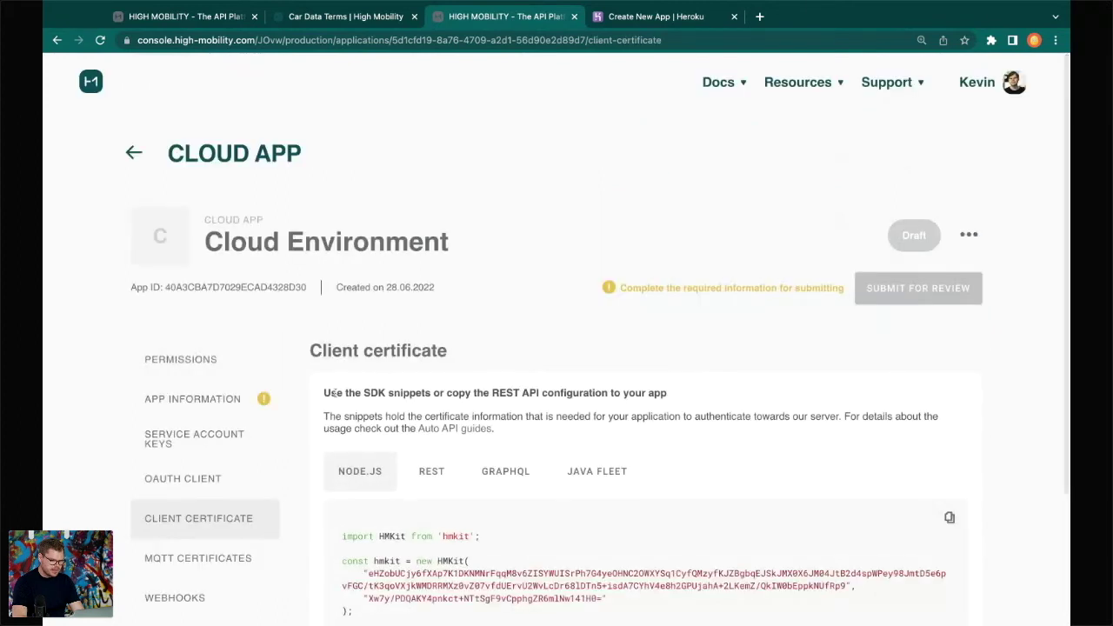
scroll(334, 394, "down", 1)
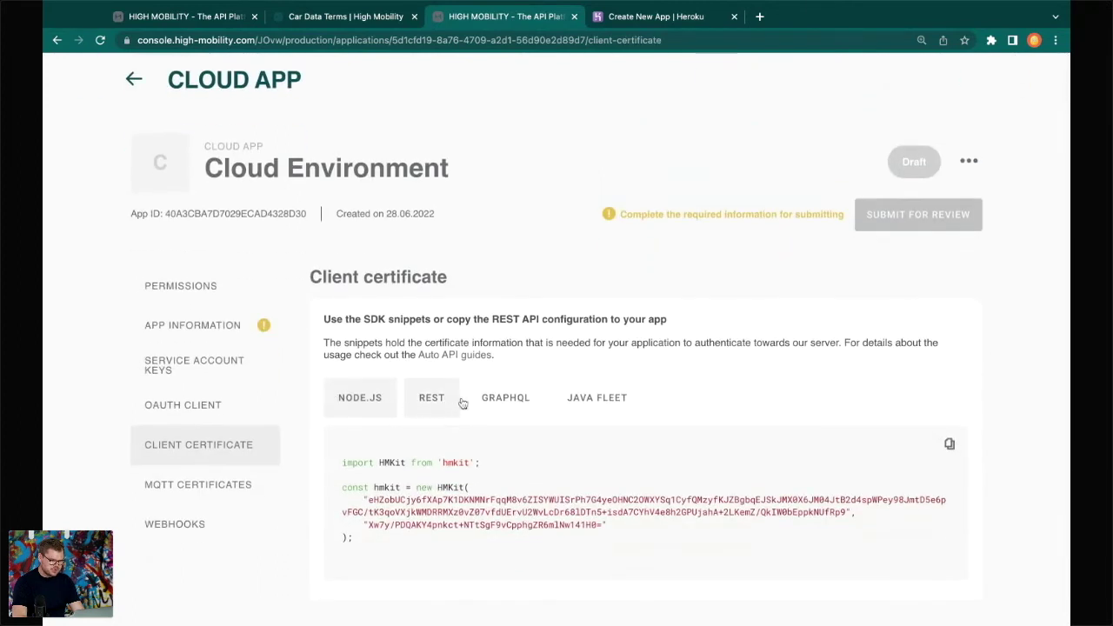
left_click(223, 483)
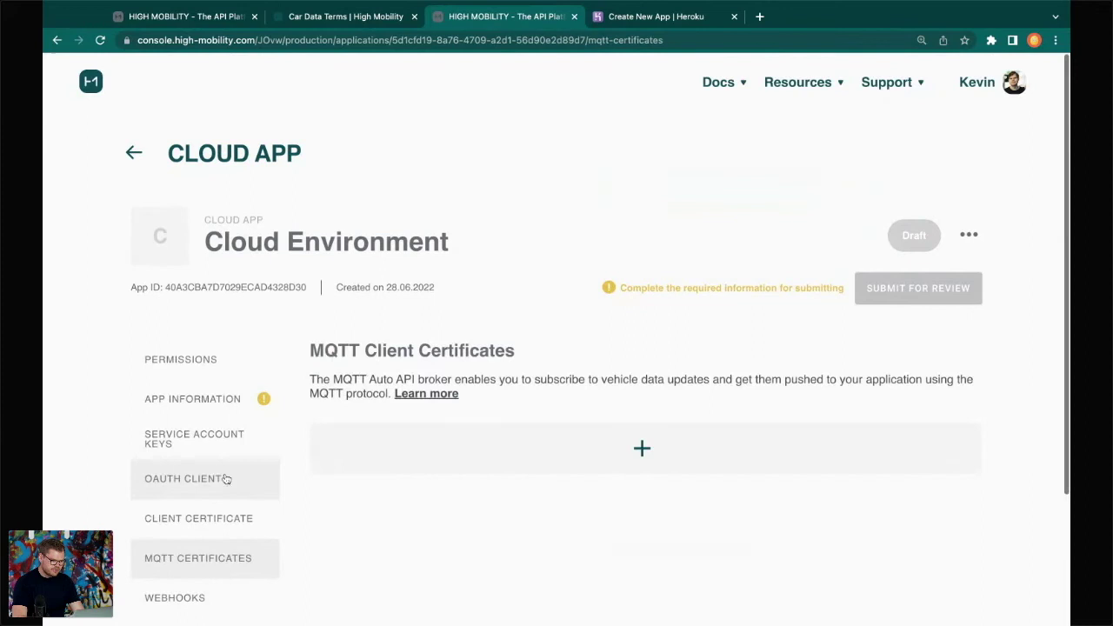
scroll(416, 344, "down", 1)
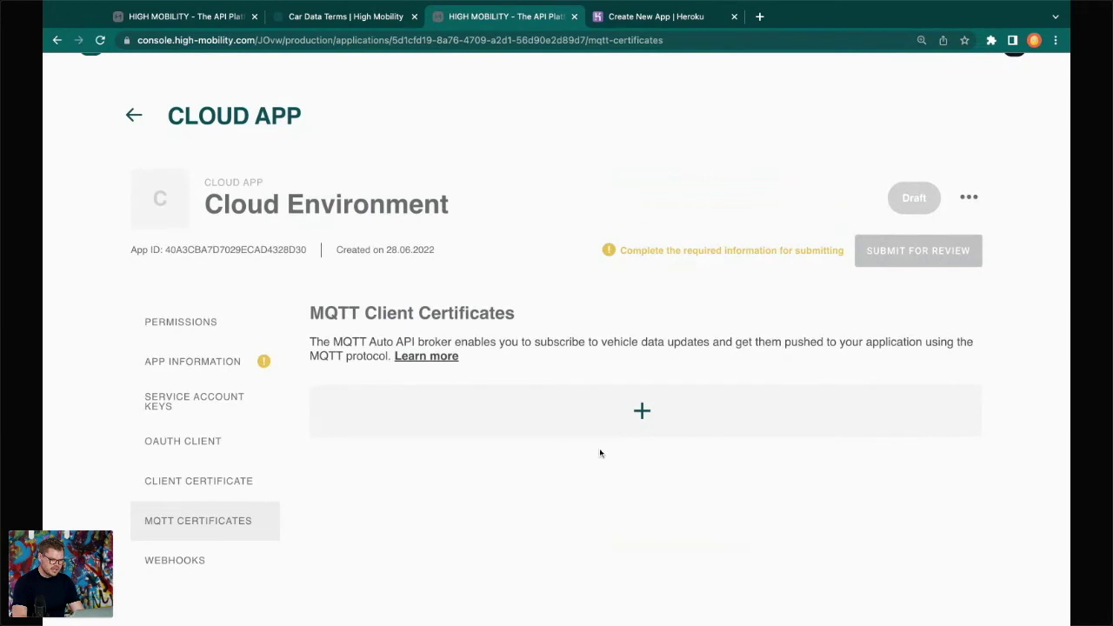
Step: Examine the app's webhook configuration, including the payload URL, secret key and the events with their price per carmaker
left_click(198, 550)
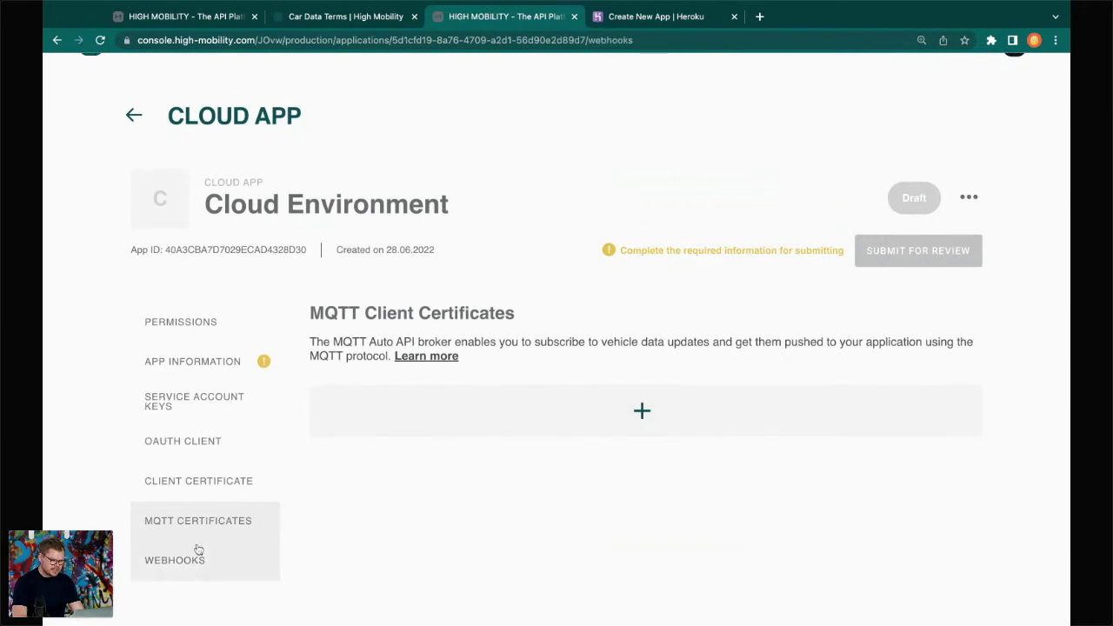
scroll(366, 383, "down", 5)
scroll(367, 383, "down", 1)
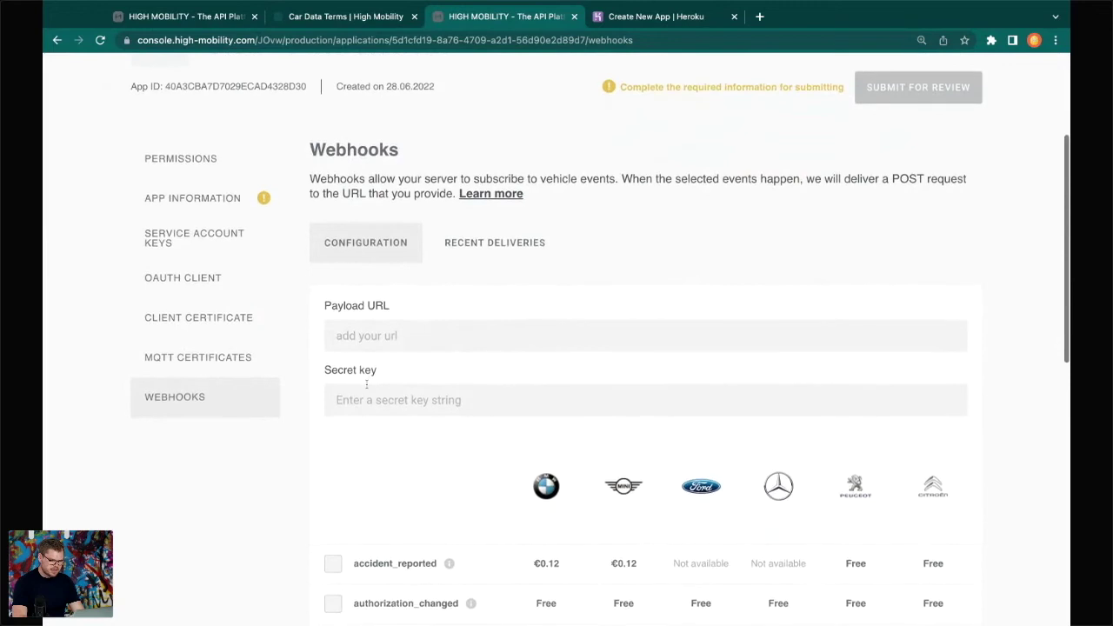
scroll(367, 383, "down", 1)
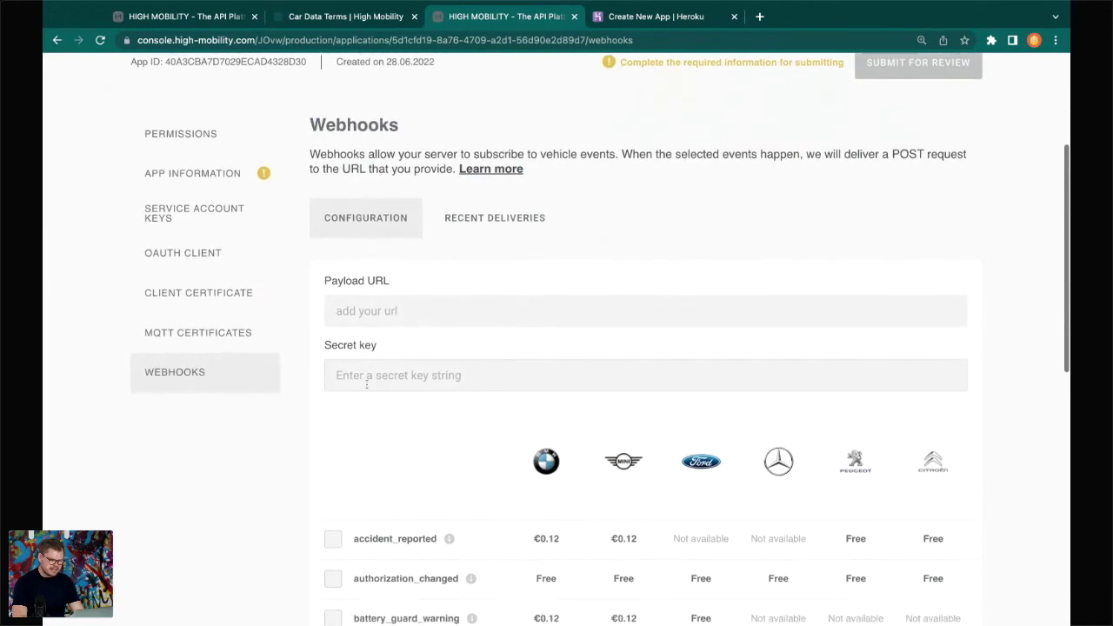
scroll(367, 382, "down", 5)
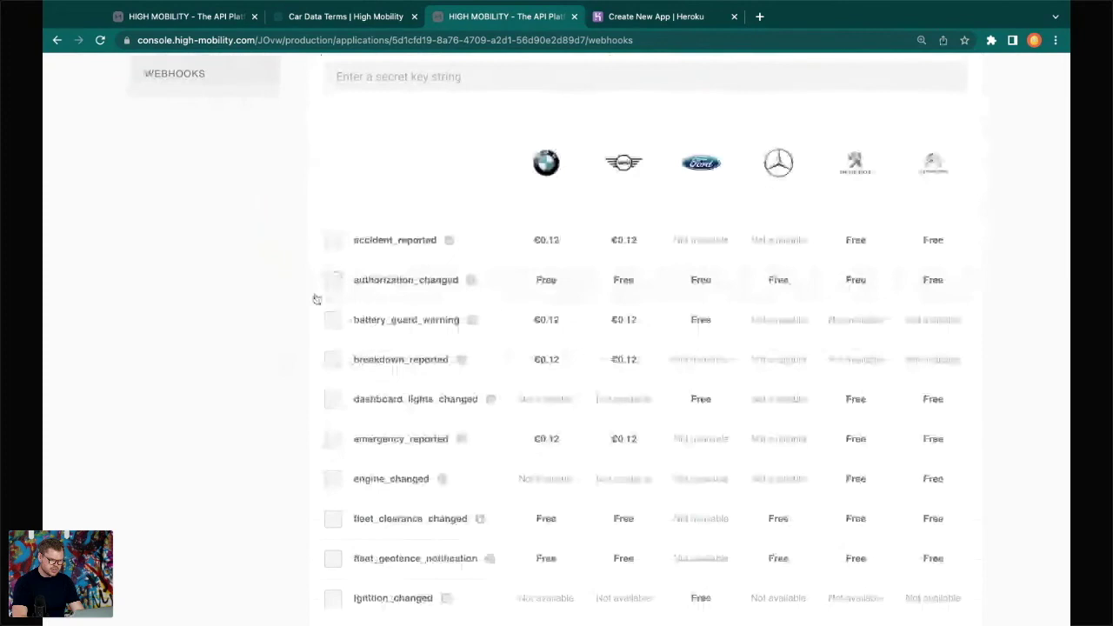
scroll(334, 297, "up", 1)
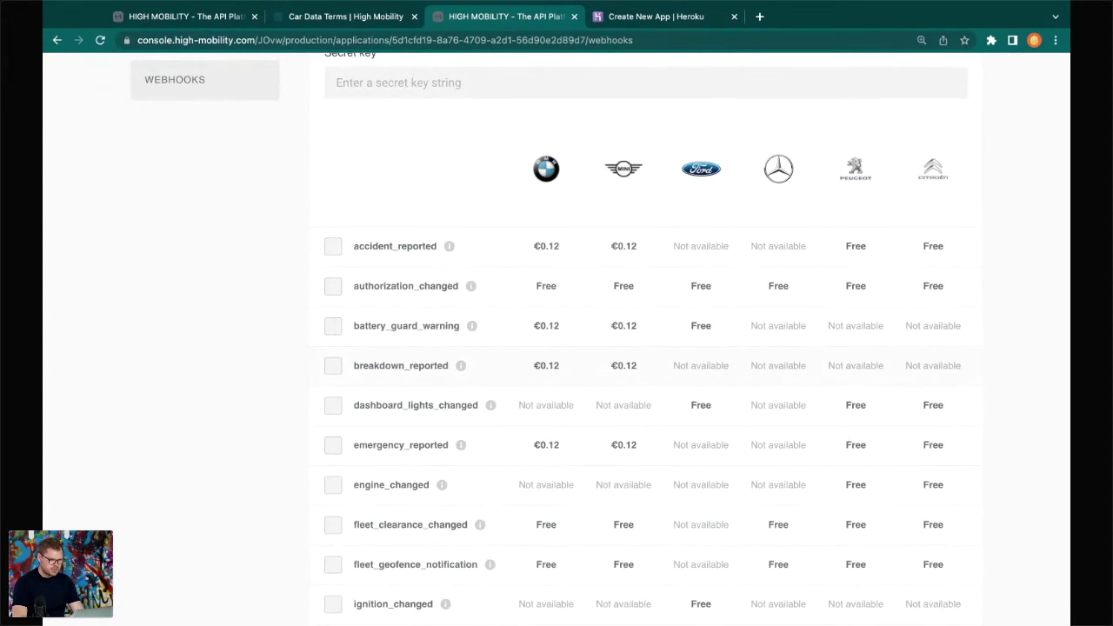
scroll(557, 365, "up", 2)
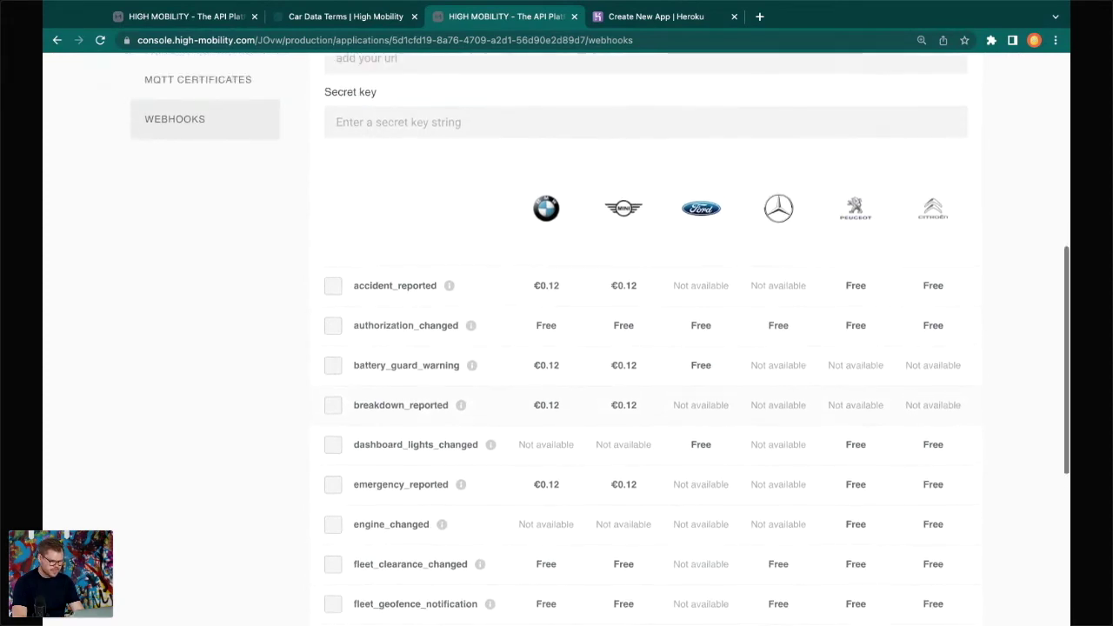
scroll(259, 338, "up", 8)
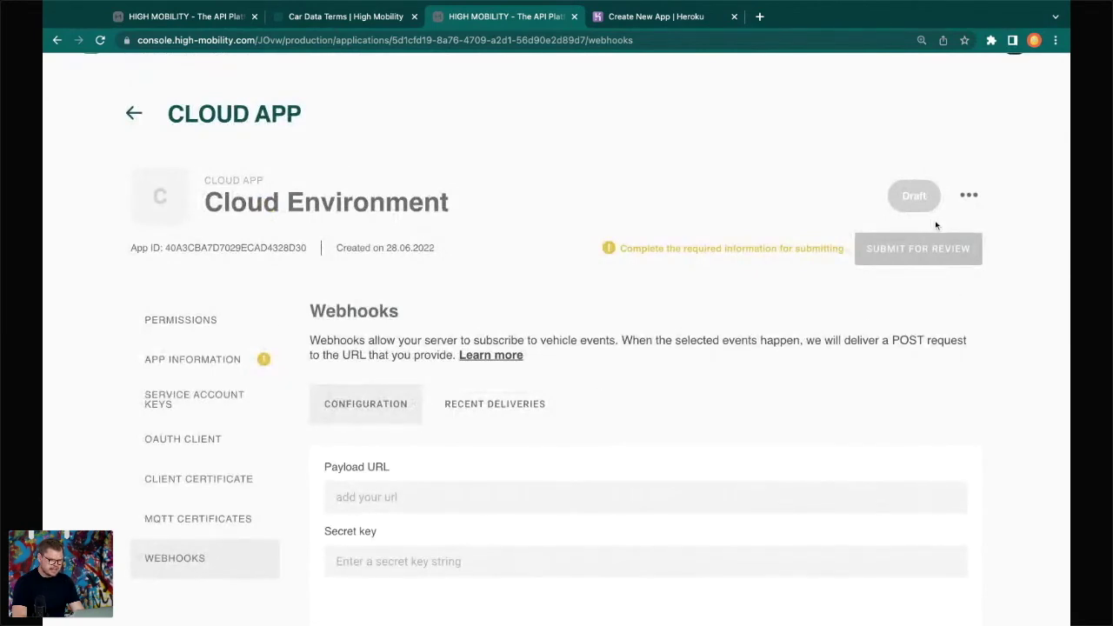
Step: Return to the app's OAuth Client page and go to the REST API tutorial in the API guides
left_click(238, 452)
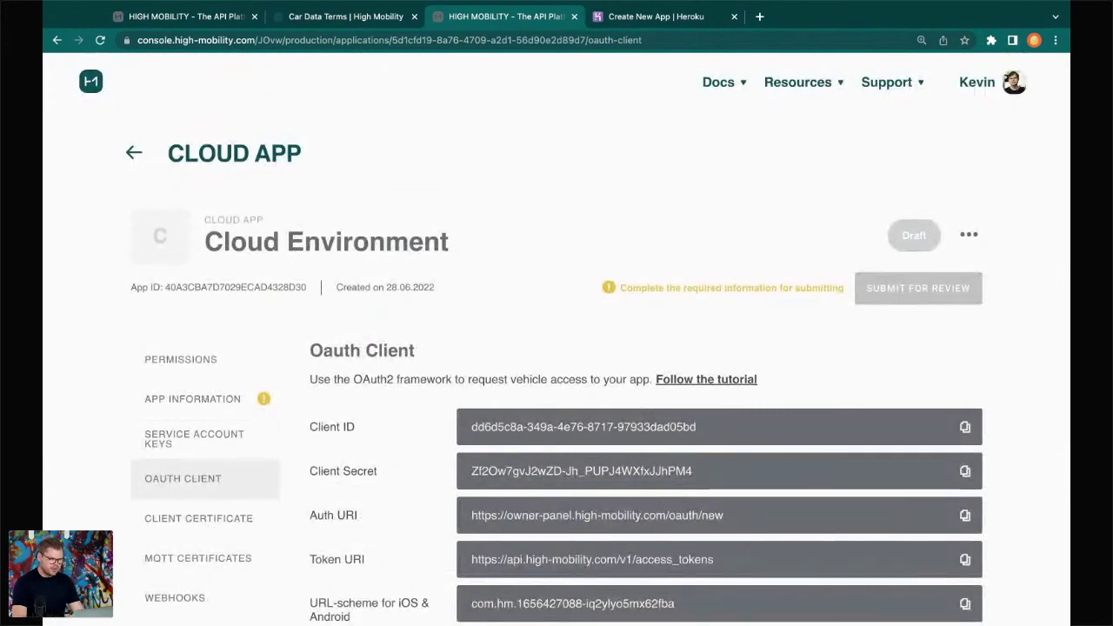
left_click(722, 83)
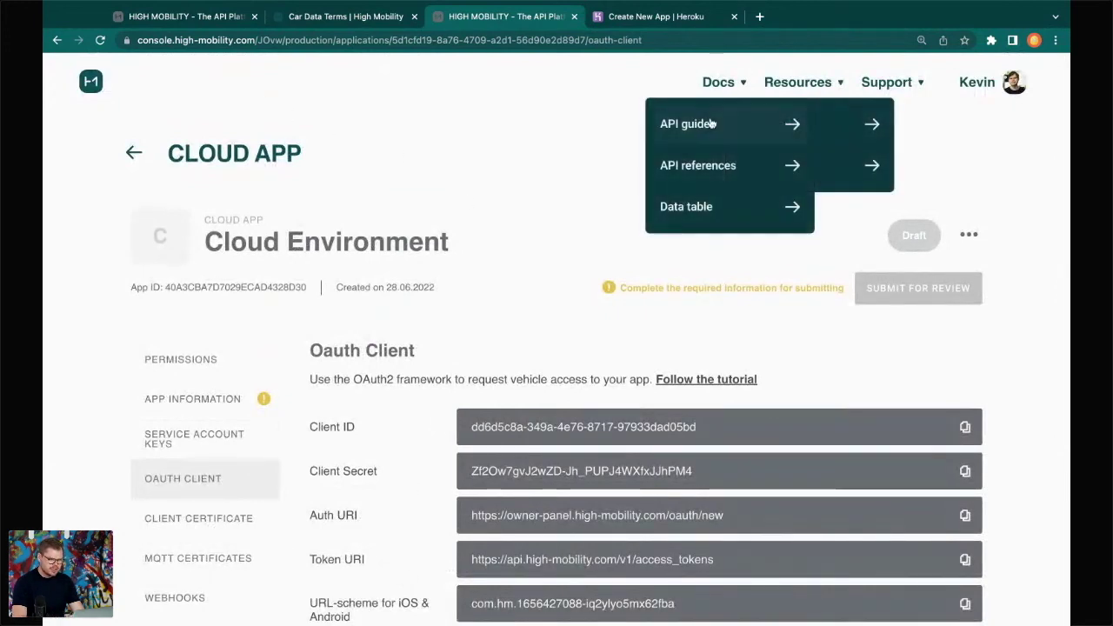
left_click(687, 123)
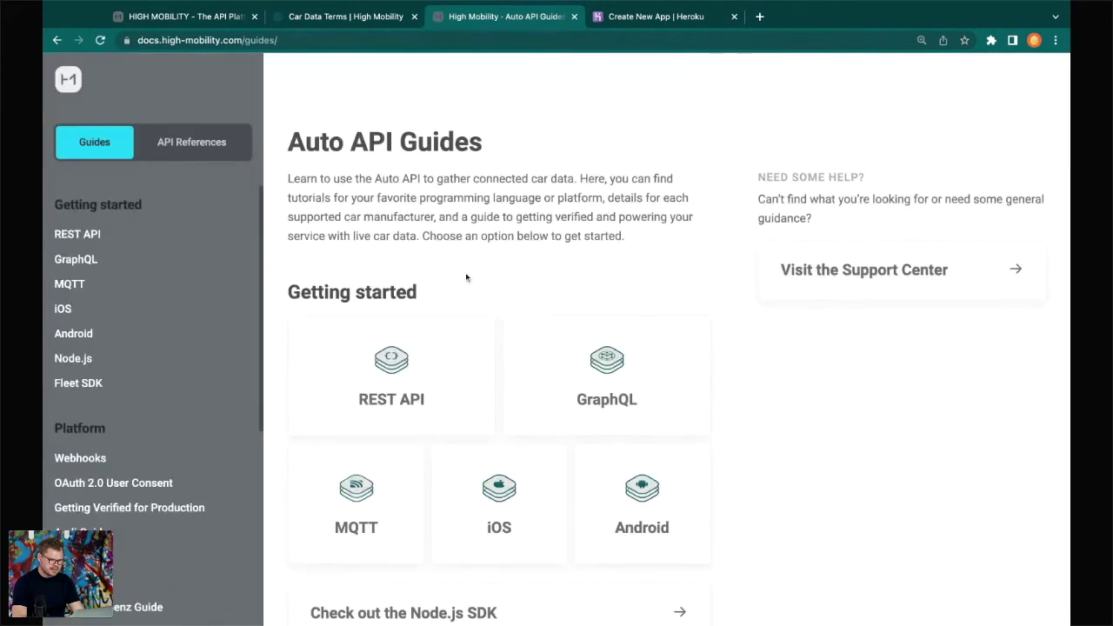
left_click(444, 414)
Step: Read through the REST API tutorial from creating a cloud app to the Send a Request section
scroll(477, 323, "down", 3)
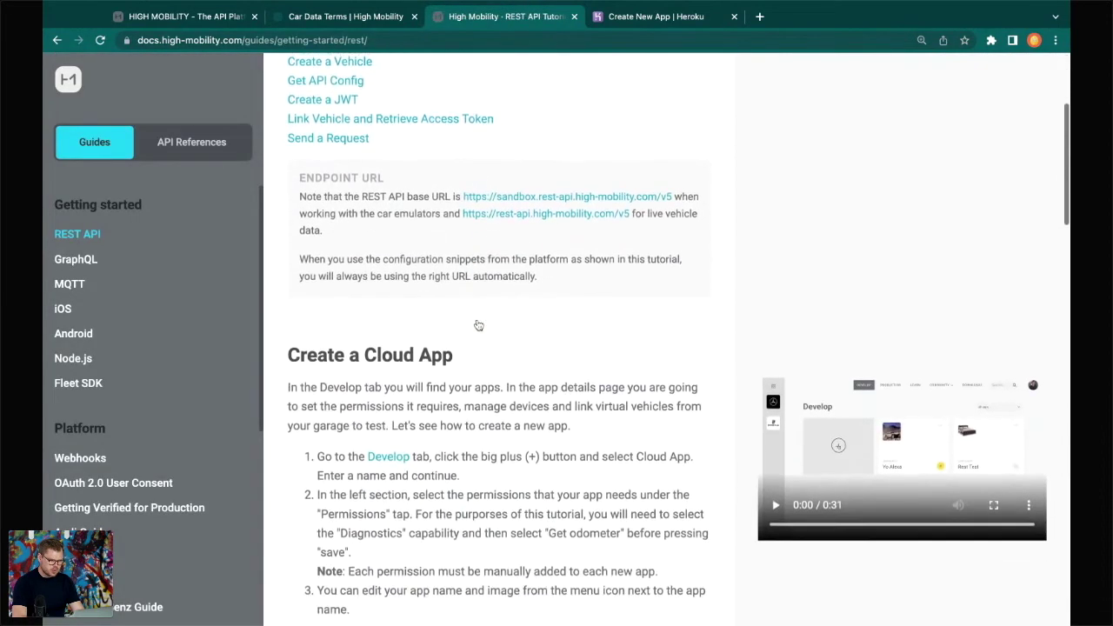
scroll(477, 325, "down", 3)
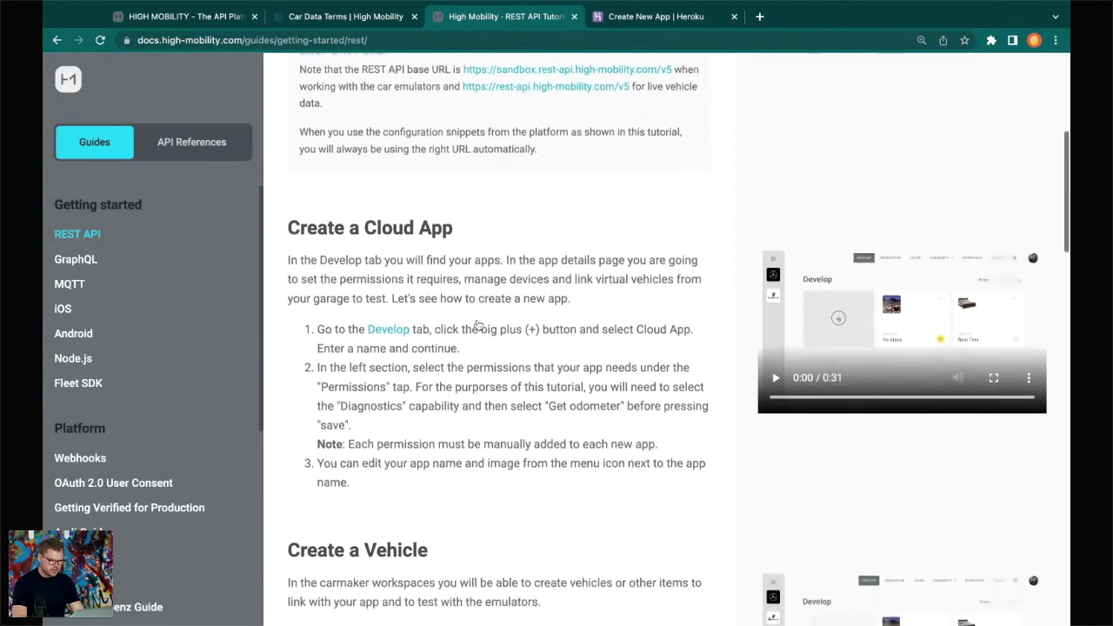
scroll(477, 325, "down", 5)
scroll(664, 344, "down", 10)
scroll(663, 345, "down", 6)
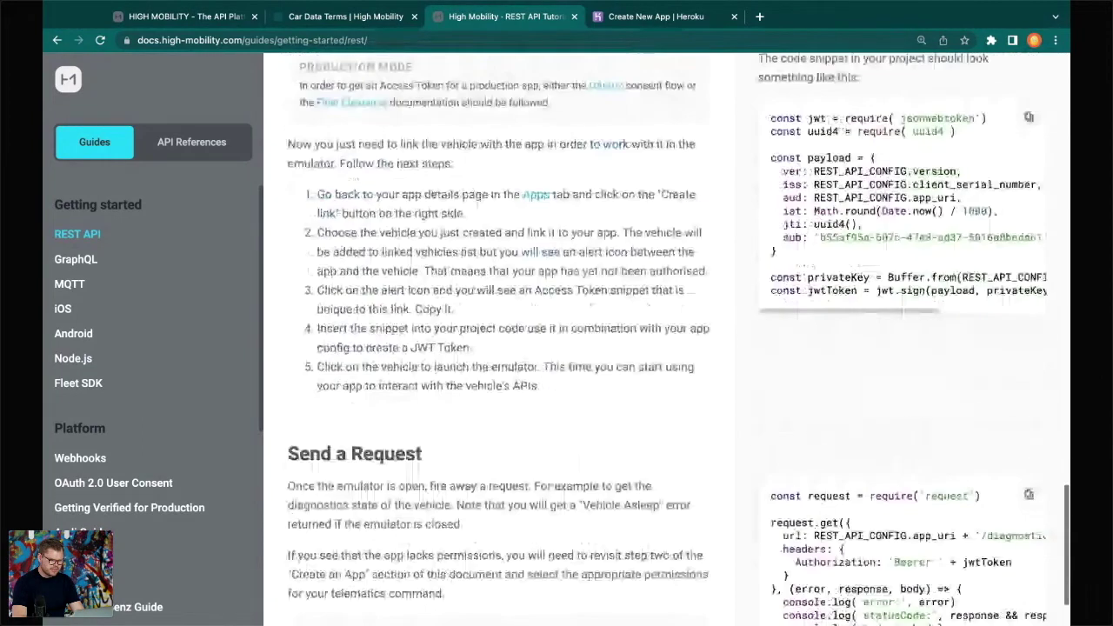
scroll(556, 340, "down", 1)
scroll(556, 339, "down", 1)
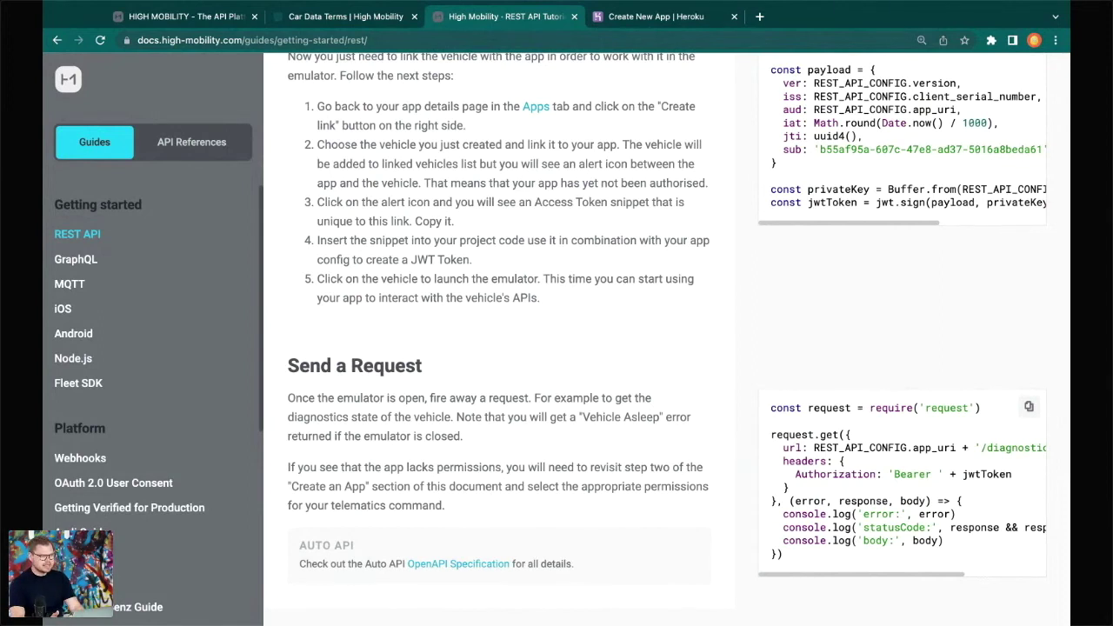
Step: Go back to the High Mobility console's home page and open the Downloads resource page
left_click(71, 81)
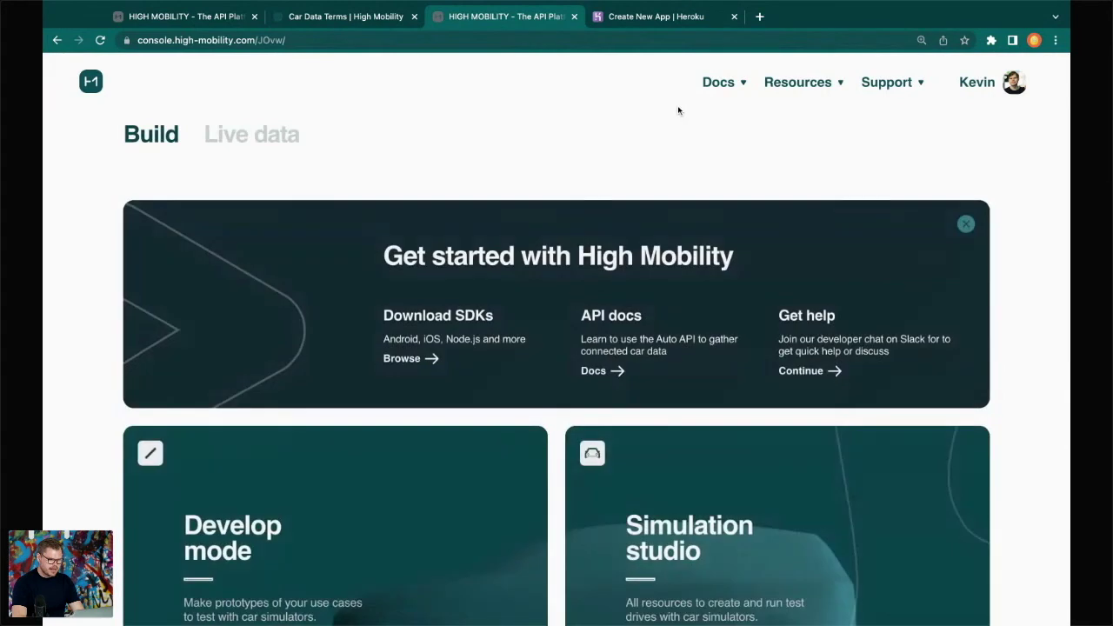
left_click(795, 81)
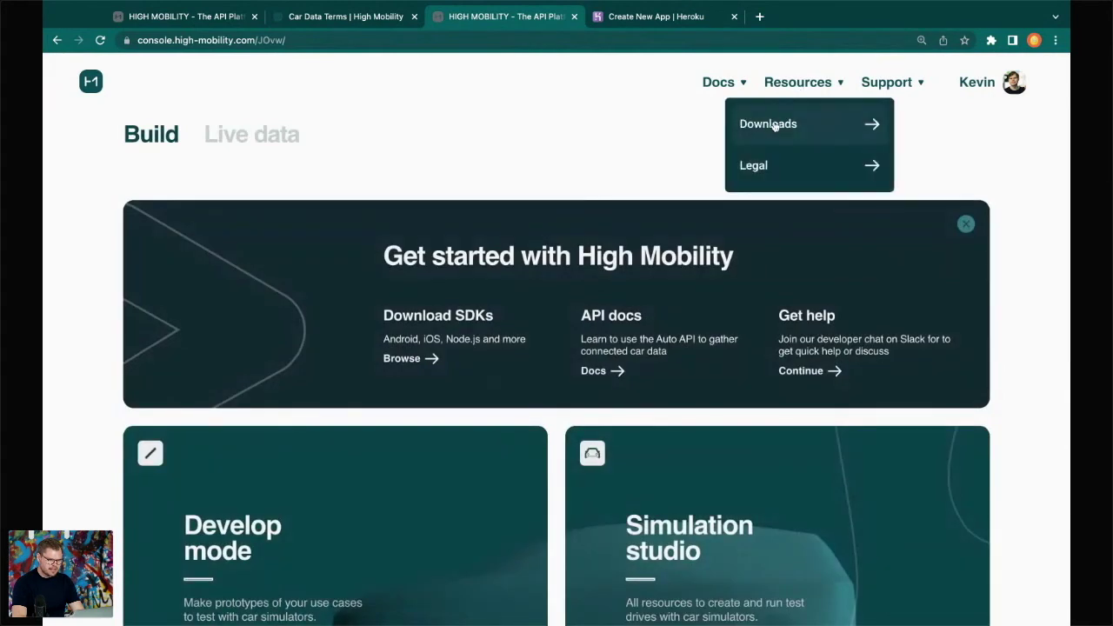
left_click(774, 124)
Step: Look through the SDKs and sample apps, and open the GraphQL / Node.js Dashboard sample app's GitHub repository
scroll(584, 179, "down", 3)
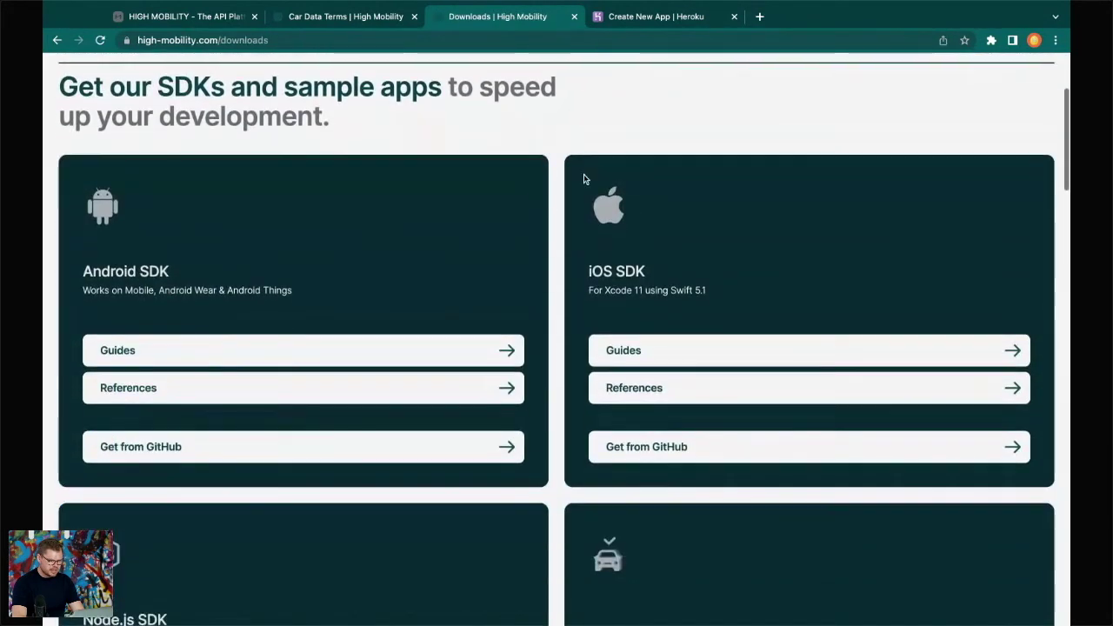
scroll(583, 178, "down", 2)
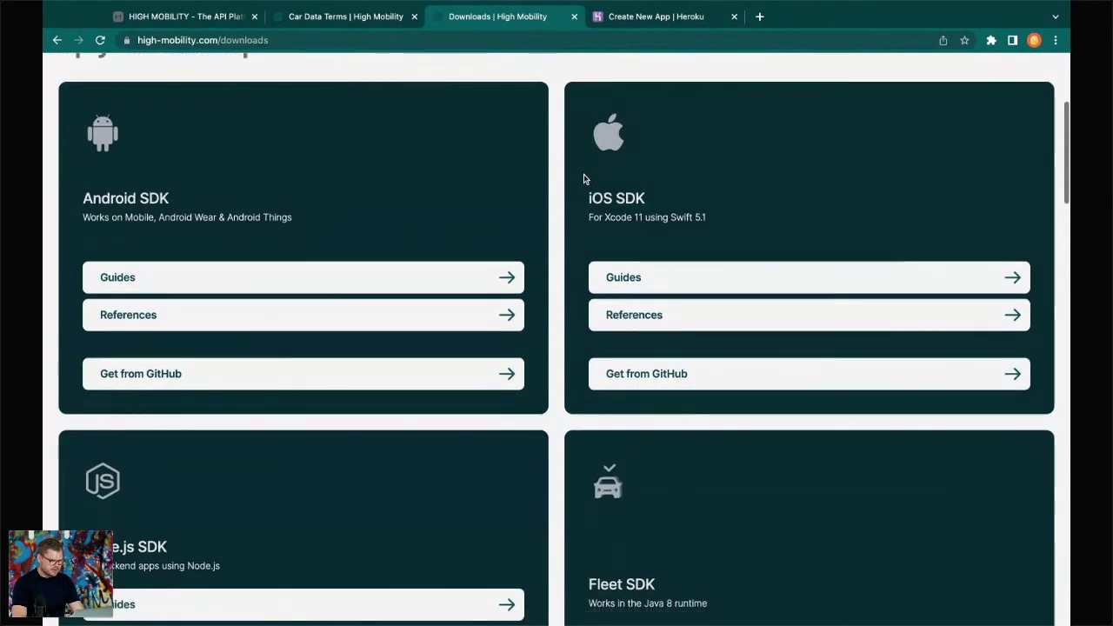
scroll(584, 178, "down", 10)
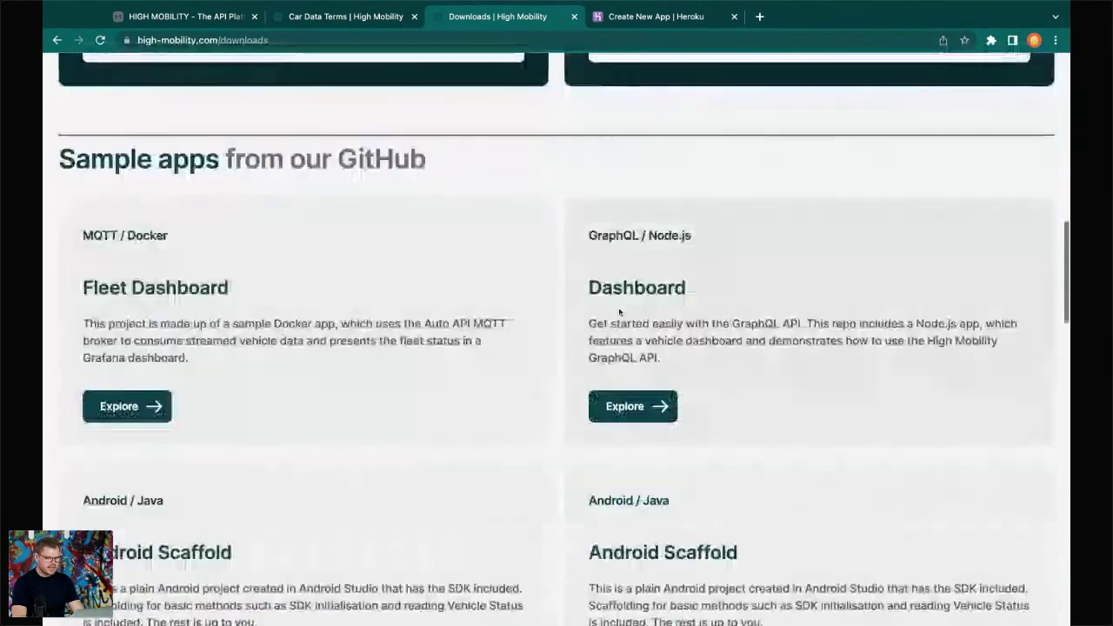
scroll(492, 338, "down", 3)
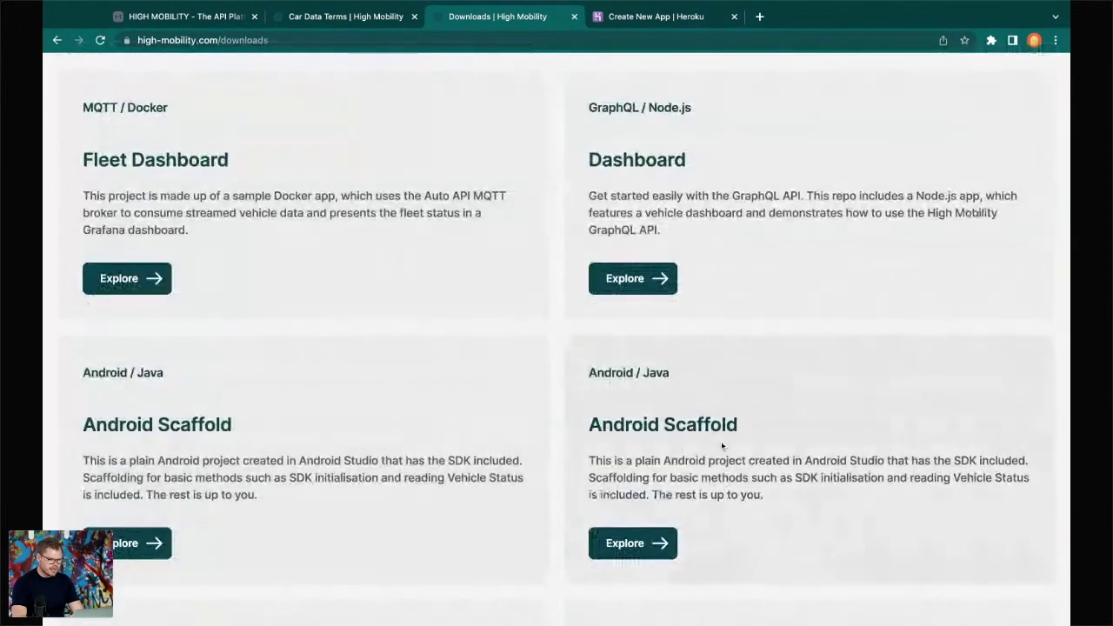
scroll(722, 446, "down", 1)
scroll(718, 448, "up", 2)
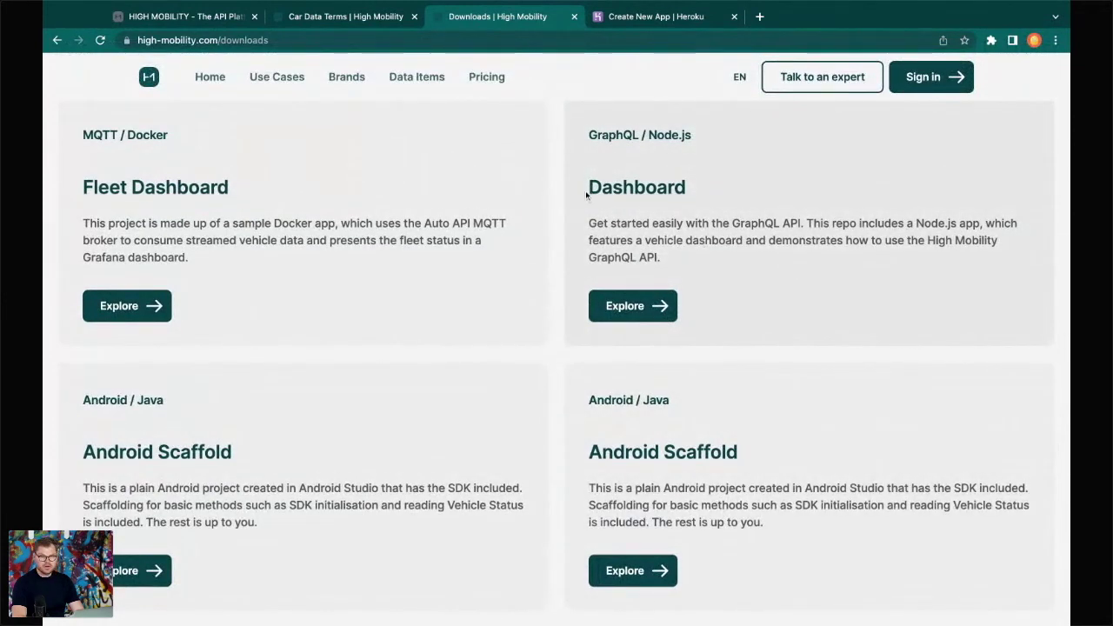
left_click(606, 305)
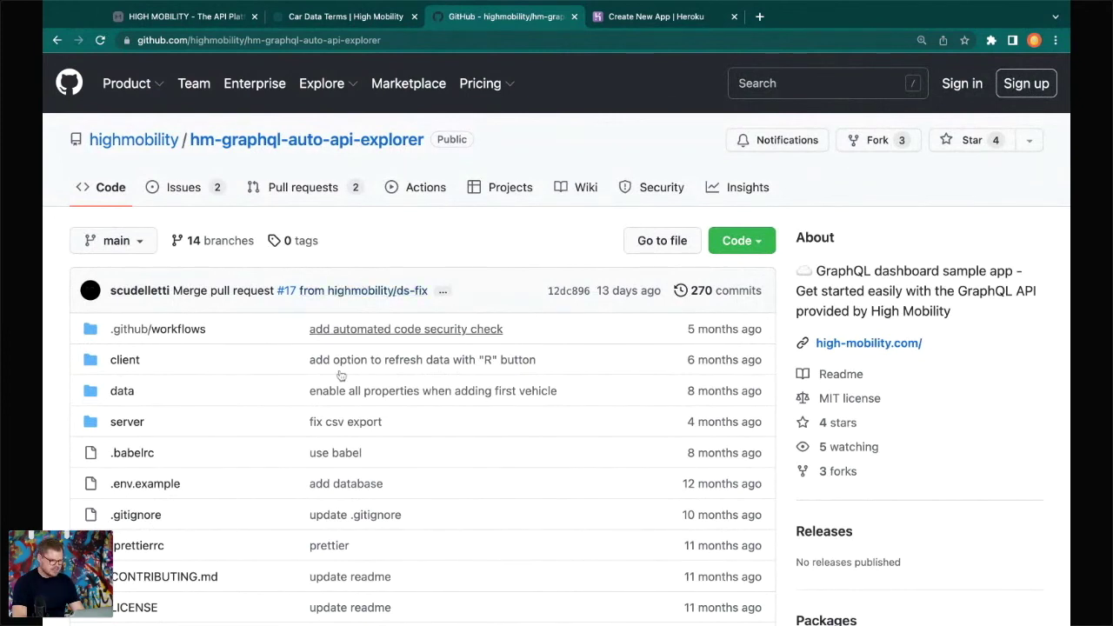
Step: Start a Heroku deployment from the repository's README and visit the new app's name and region fields
scroll(320, 388, "down", 1)
scroll(320, 388, "down", 10)
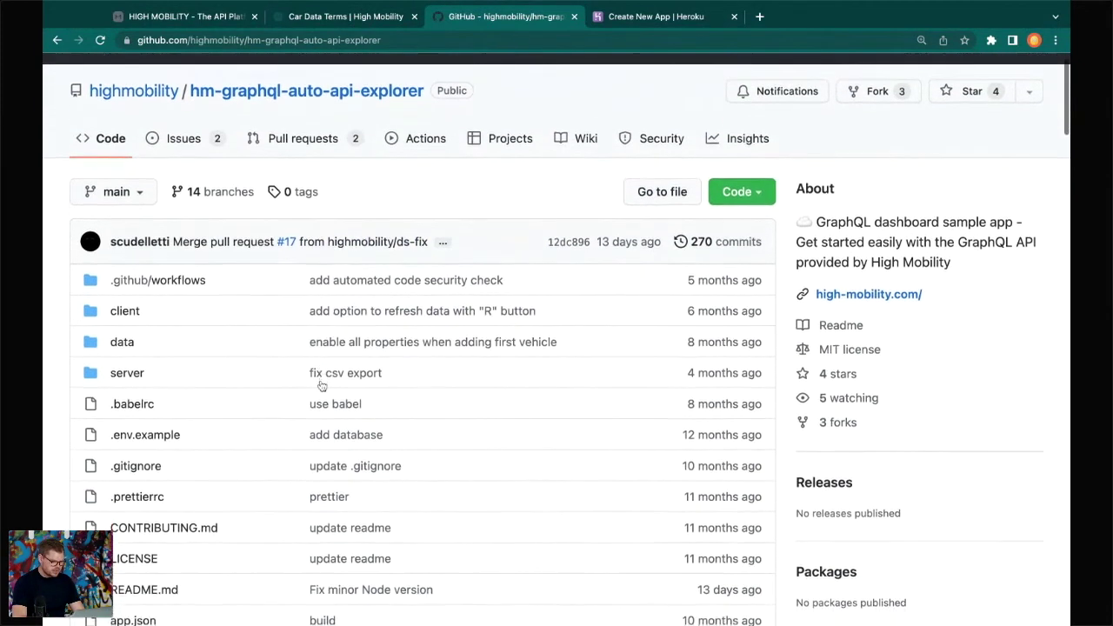
scroll(320, 386, "down", 9)
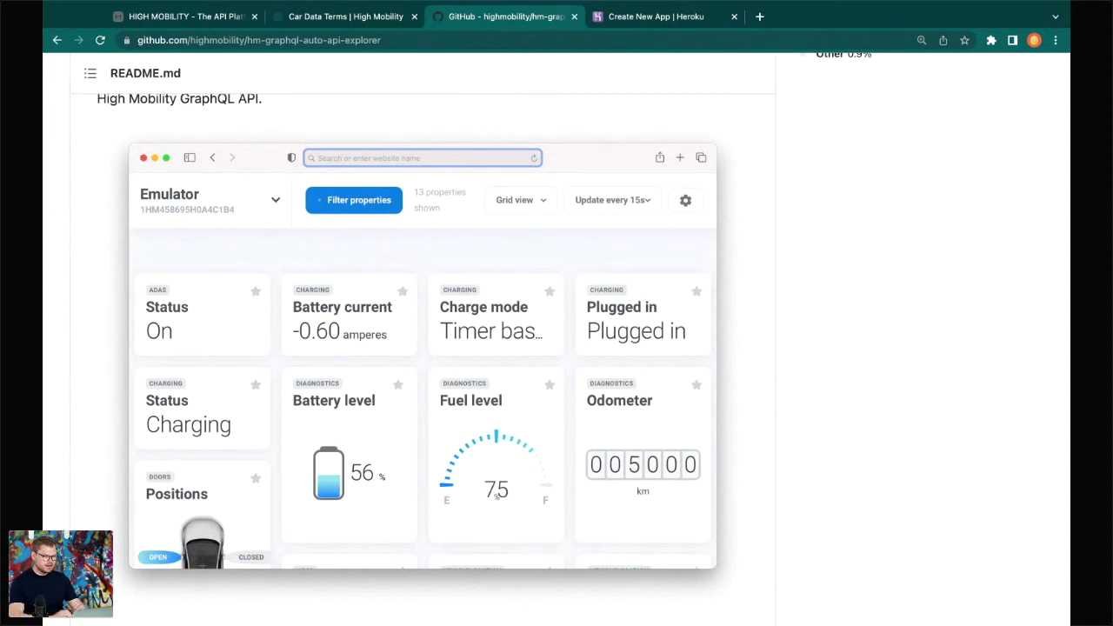
scroll(423, 347, "down", 3)
scroll(423, 348, "down", 10)
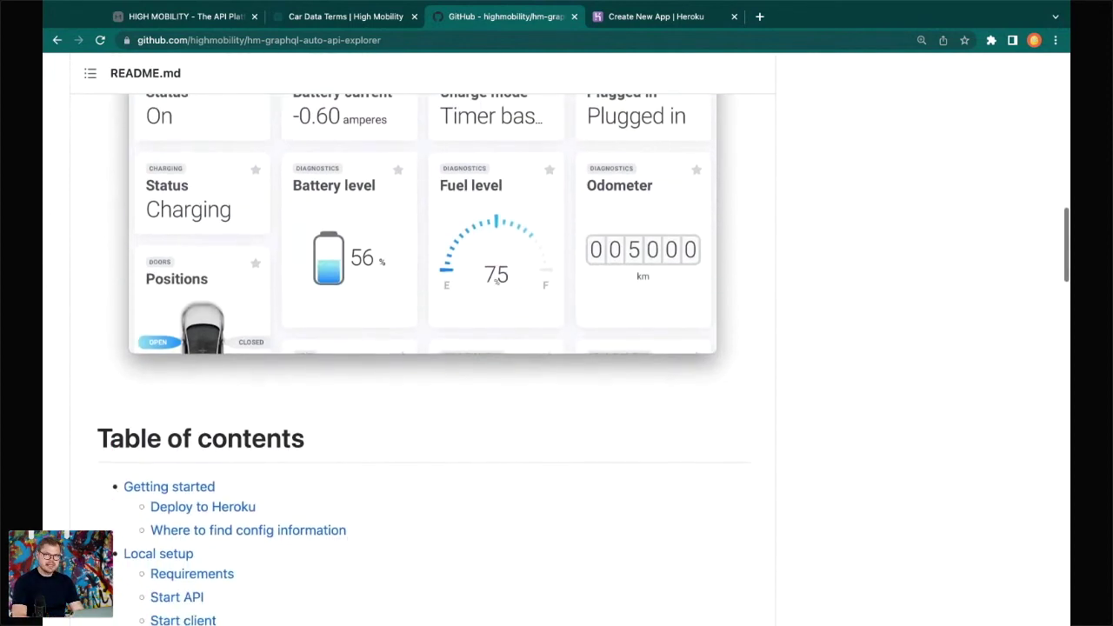
scroll(171, 348, "down", 1)
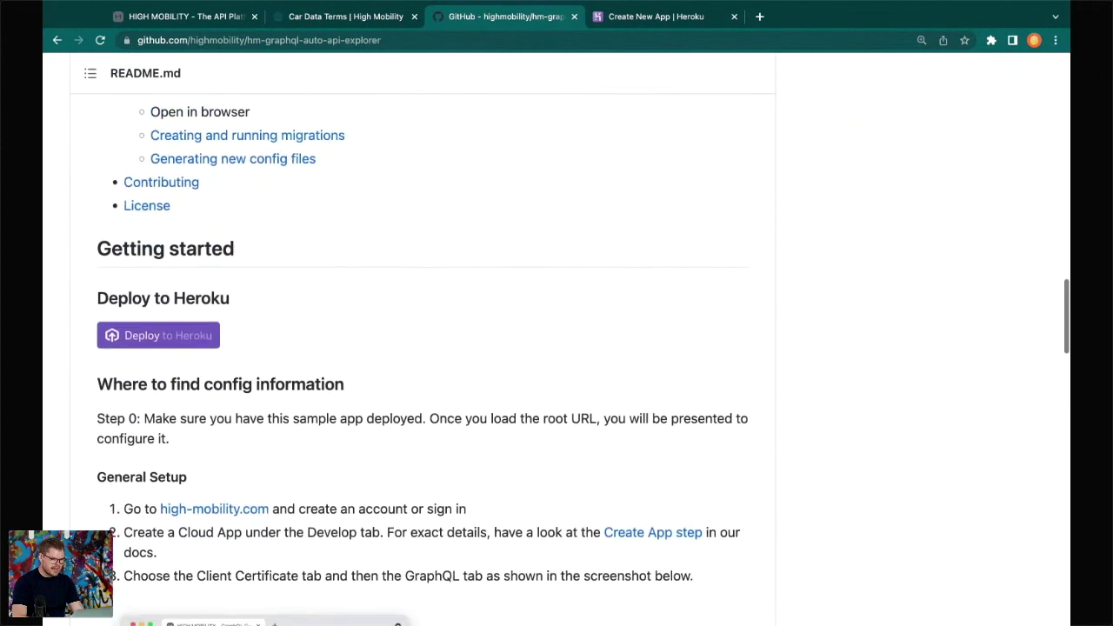
left_click(171, 340)
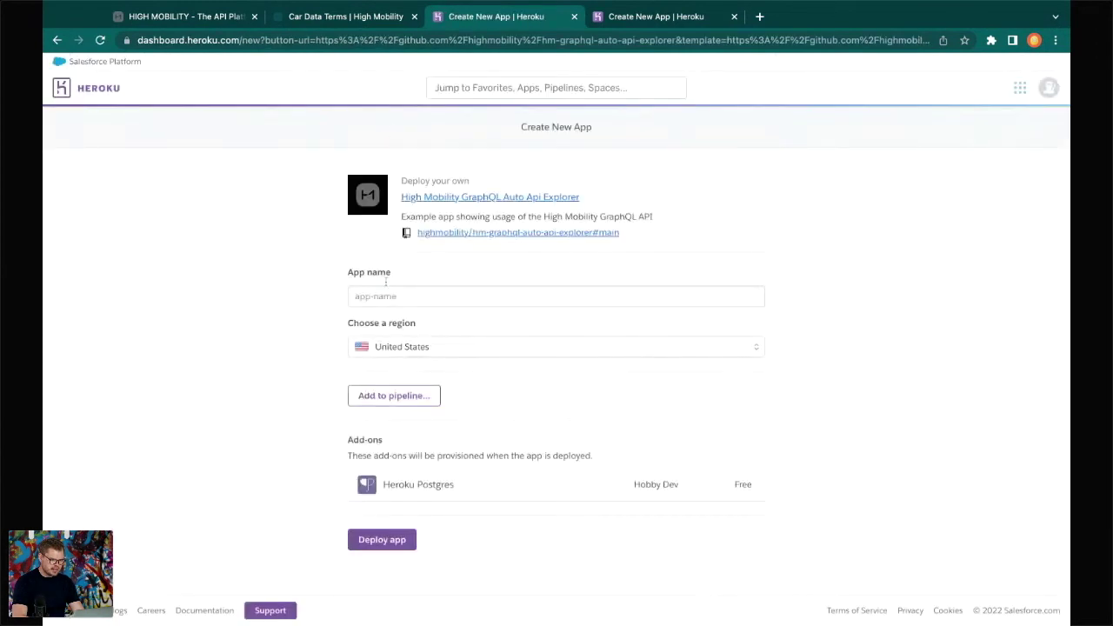
left_click(412, 294)
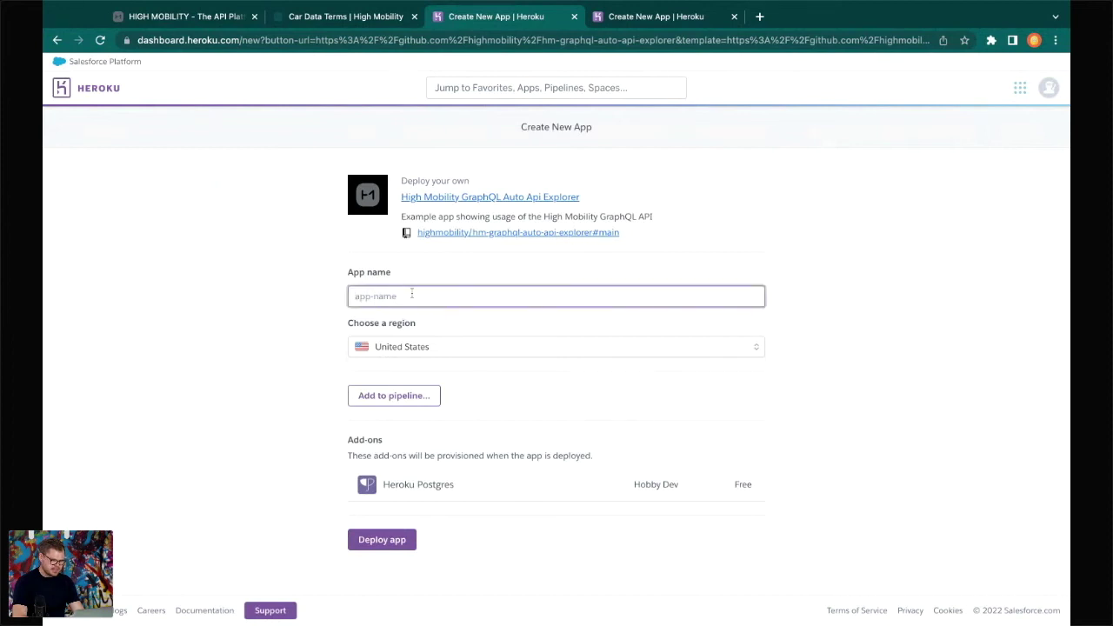
left_click(393, 344)
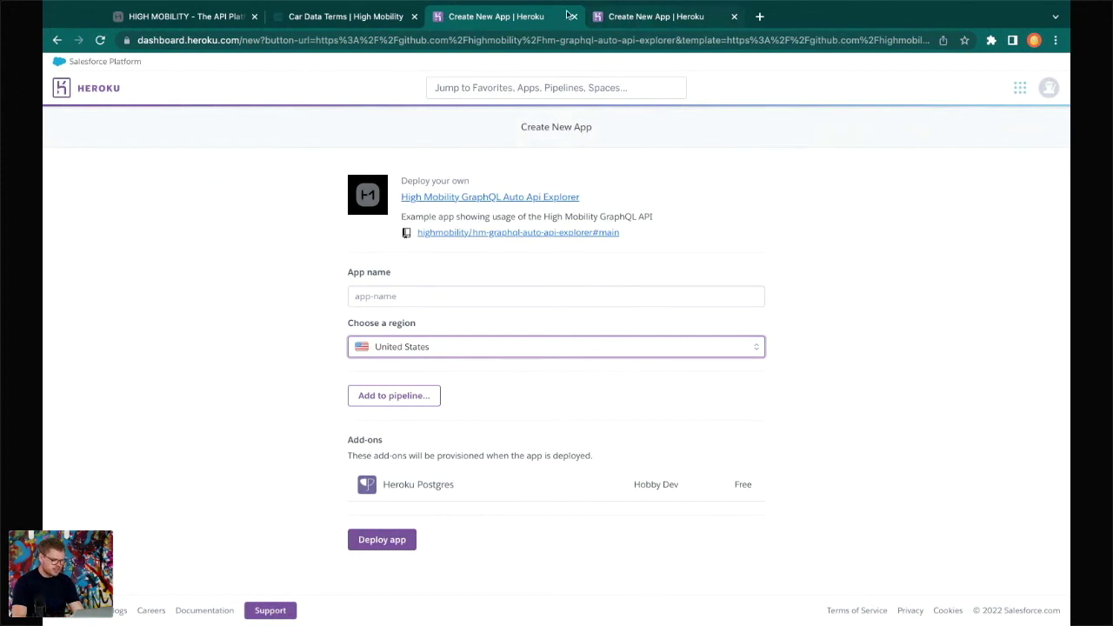
Step: Switch to the Heroku page of the deployed app hmopendevtalk1, view the app and get started with its configuration
left_click(644, 17)
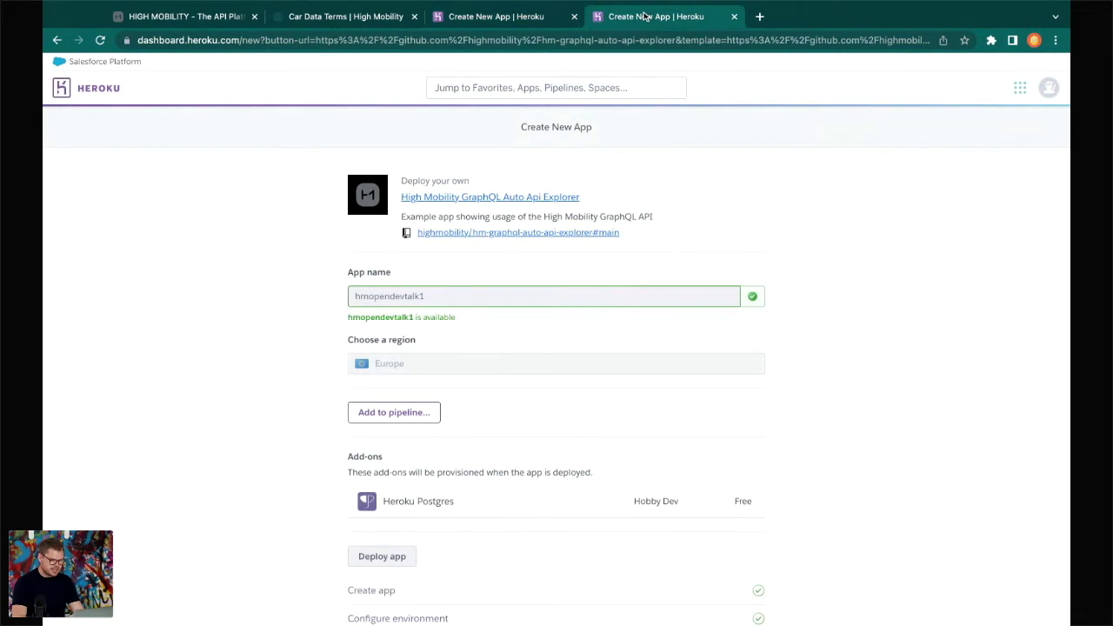
double_click(403, 295)
scroll(402, 295, "down", 3)
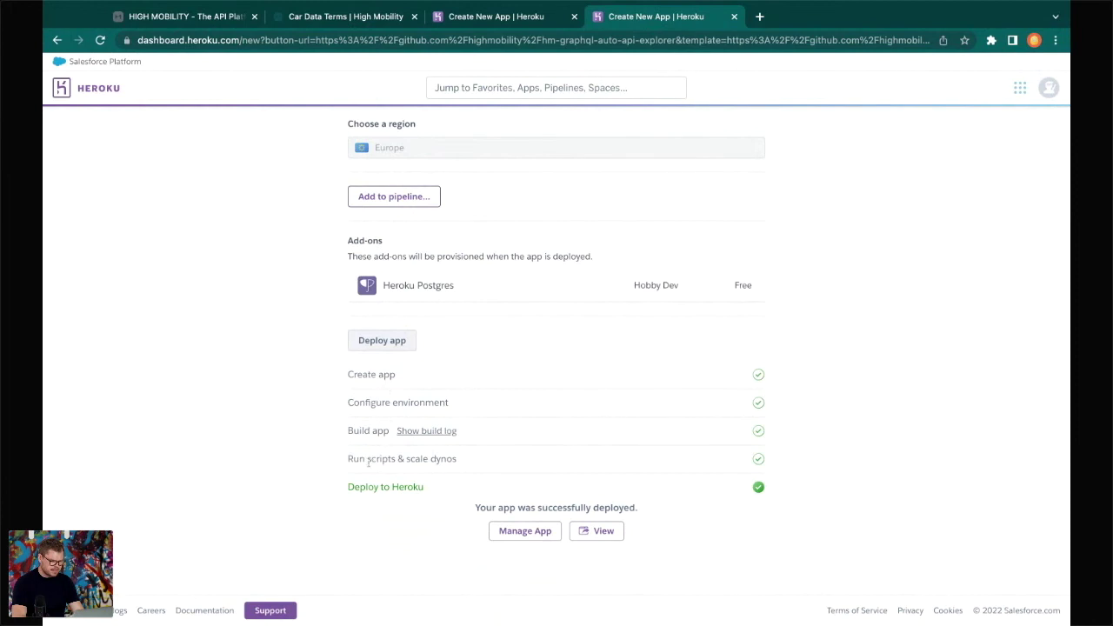
left_click(596, 530)
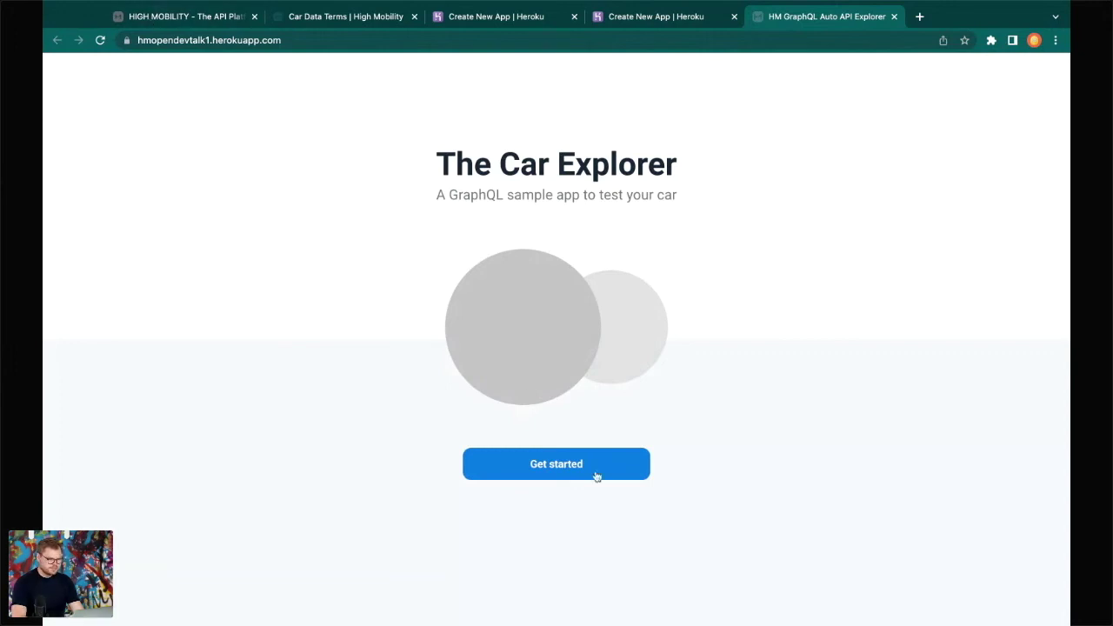
left_click(556, 463)
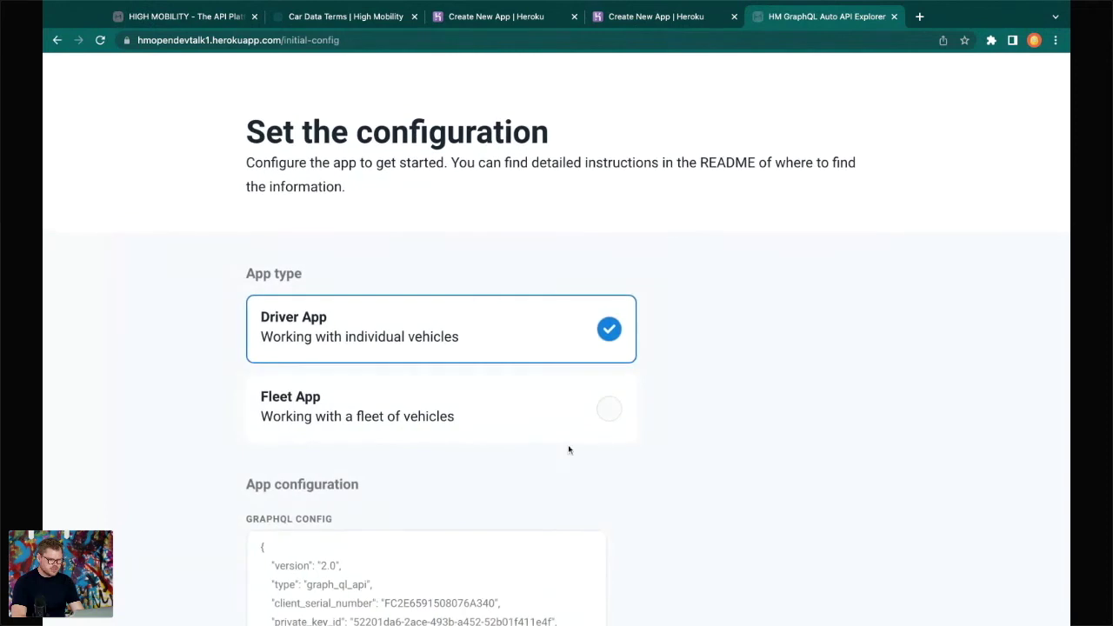
Step: Examine the app type options and the GraphQL config on the sample app's configuration page
scroll(702, 346, "down", 3)
scroll(702, 347, "up", 2)
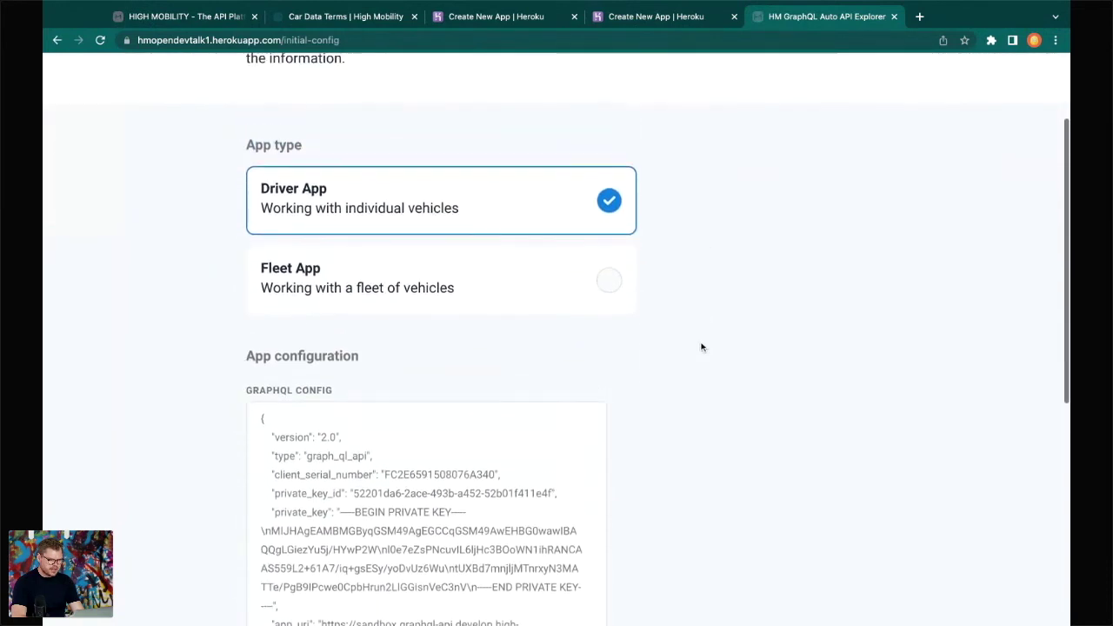
scroll(701, 347, "up", 2)
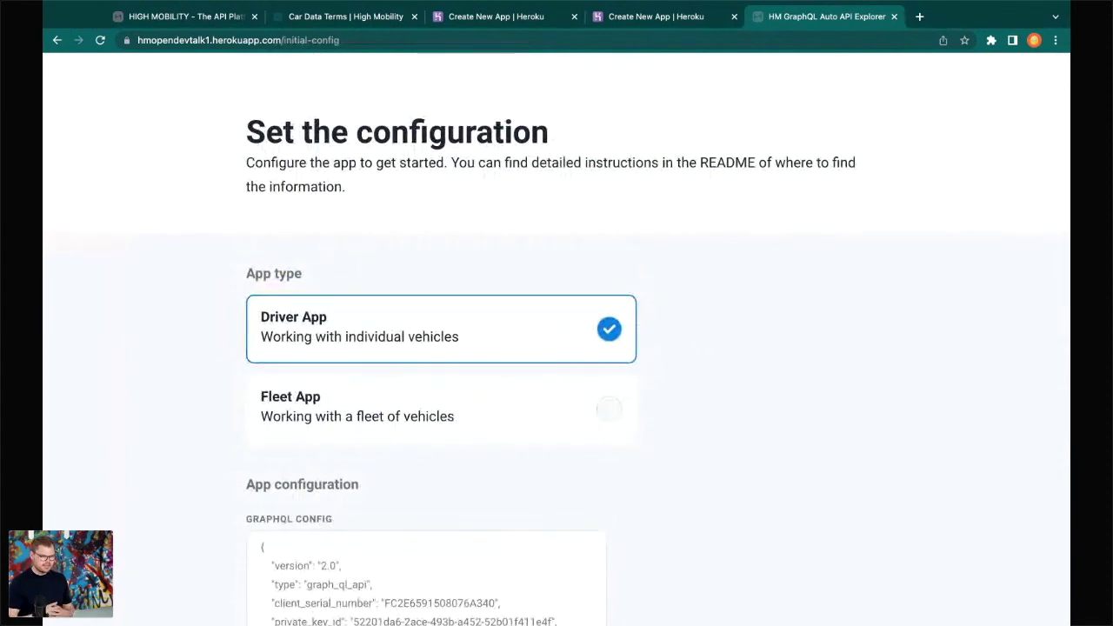
scroll(557, 339, "down", 3)
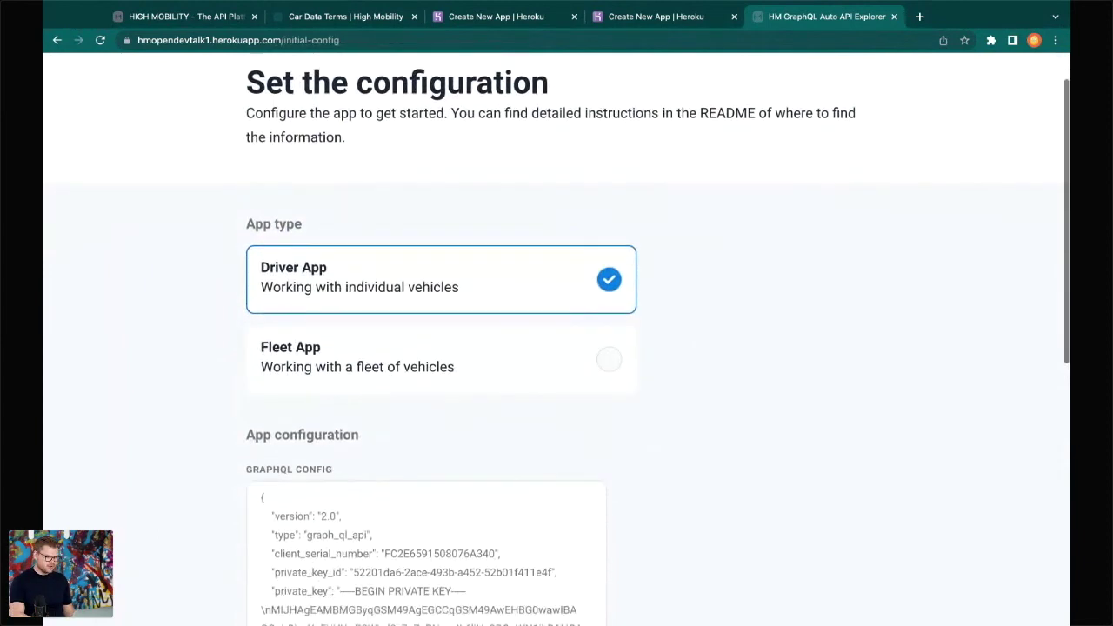
scroll(557, 340, "down", 5)
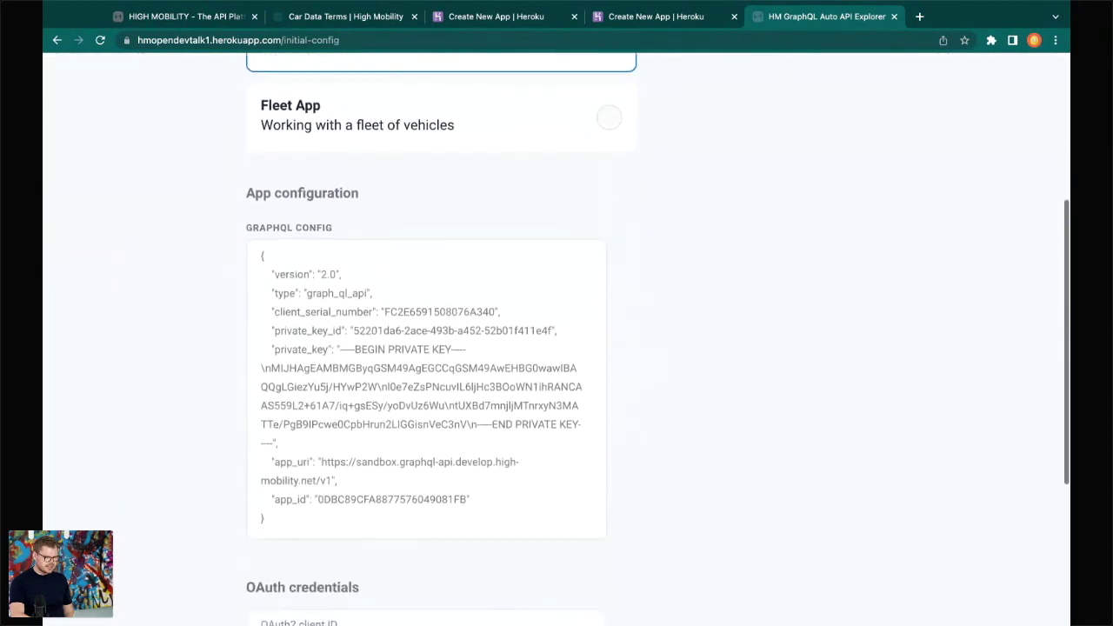
Step: Select the Fleet App type and review the GraphQL and service account config fields
scroll(557, 339, "up", 6)
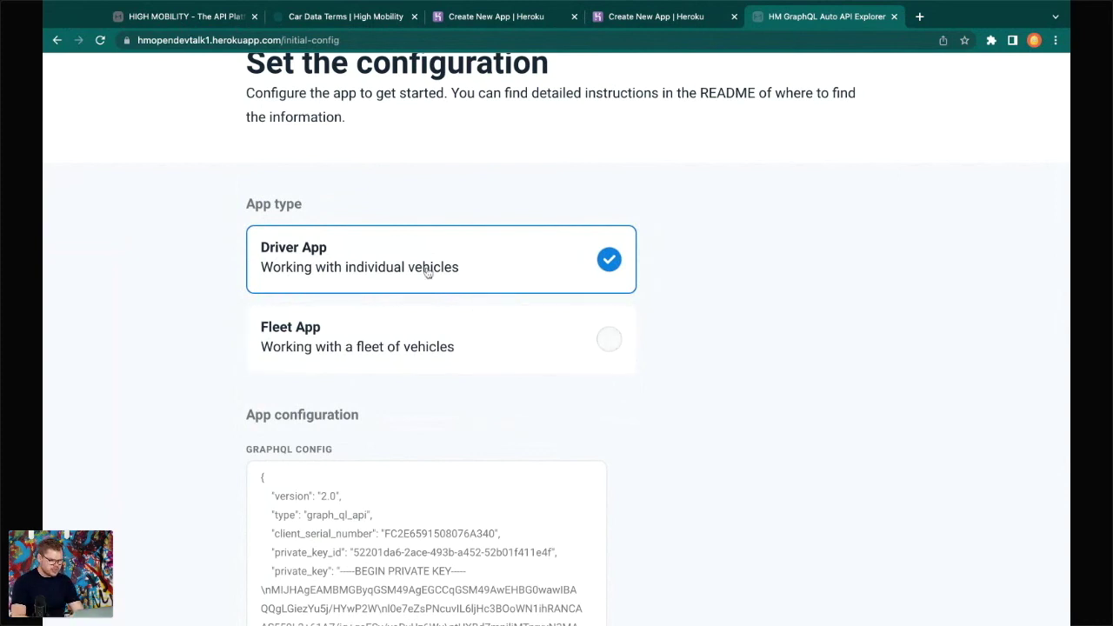
scroll(477, 450, "down", 3)
left_click(519, 186)
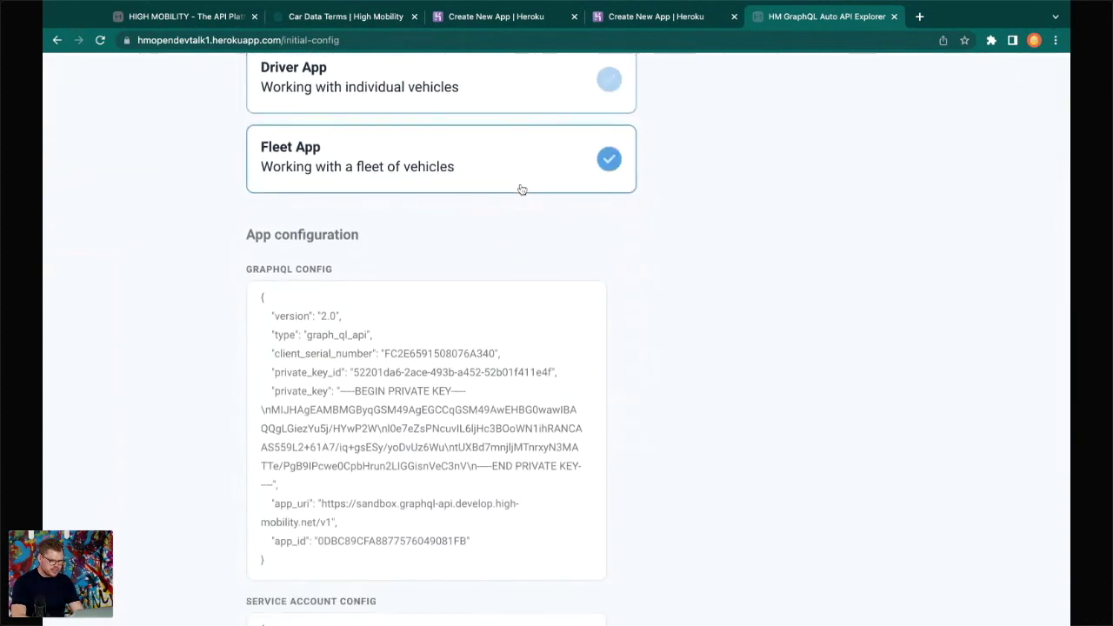
scroll(520, 187, "down", 3)
scroll(522, 190, "down", 2)
scroll(574, 131, "up", 1)
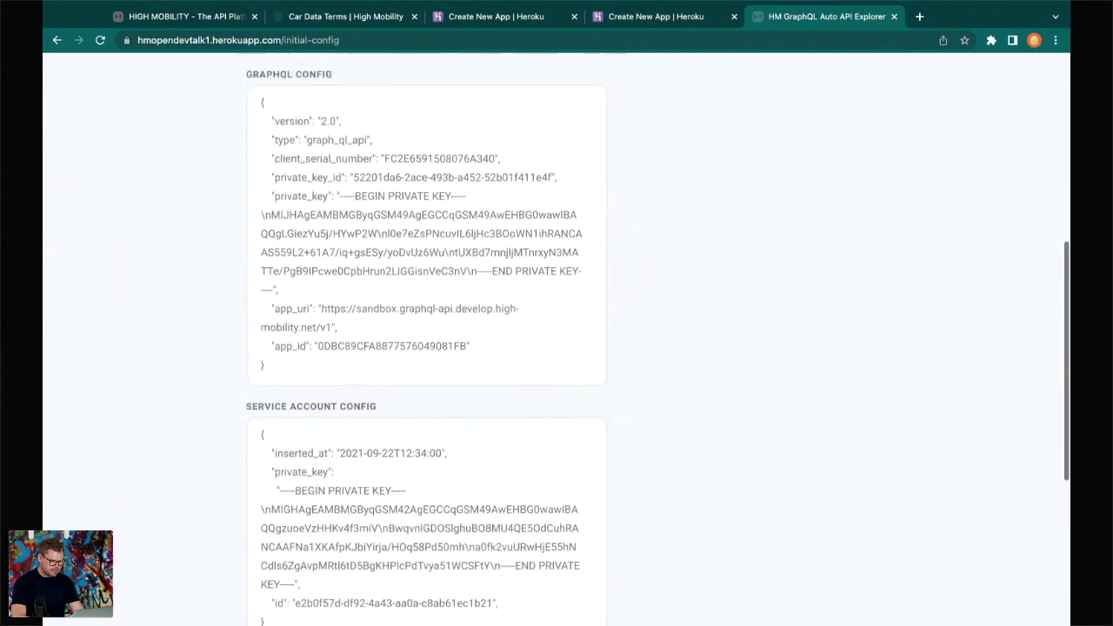
Step: Return to the High Mobility console and open the Cloud Environment app under Live data
left_click(357, 17)
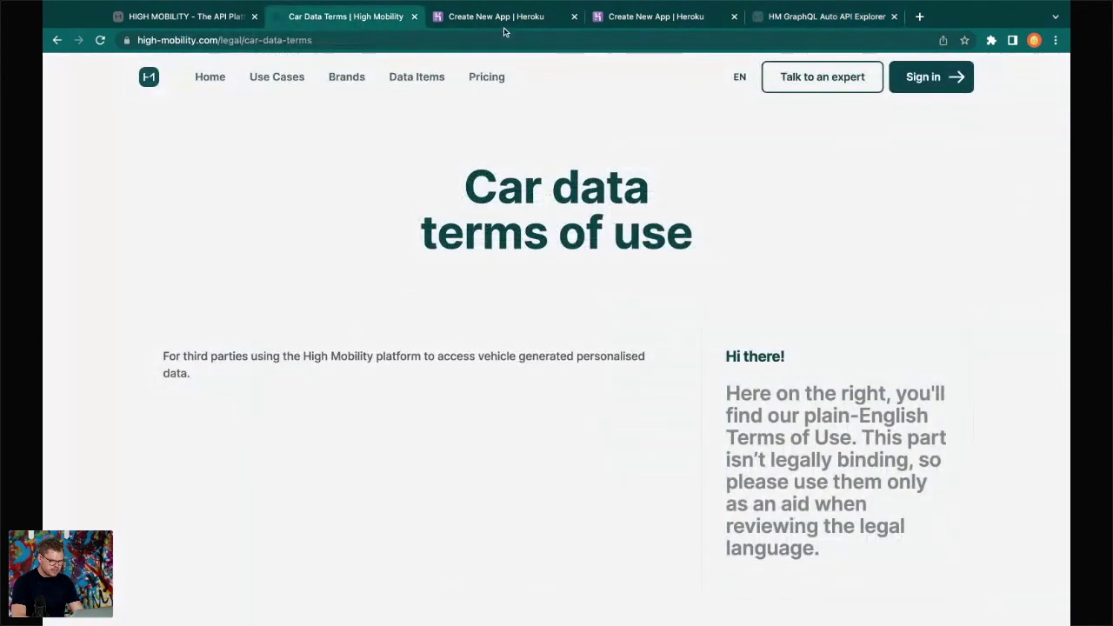
left_click(509, 19)
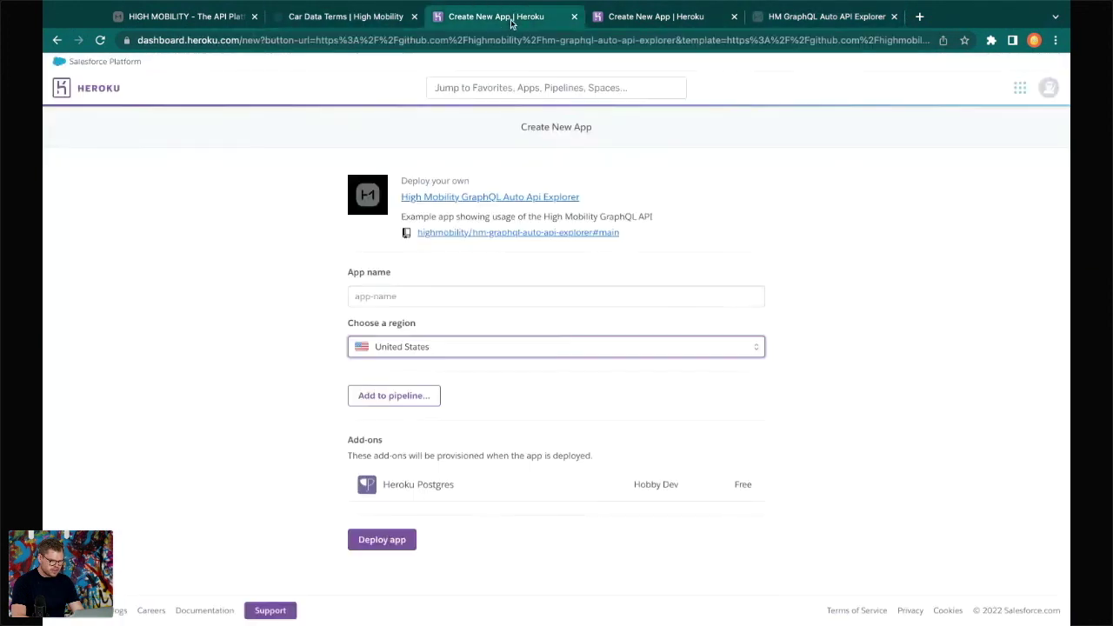
left_click(57, 40)
left_click(56, 40)
left_click(57, 40)
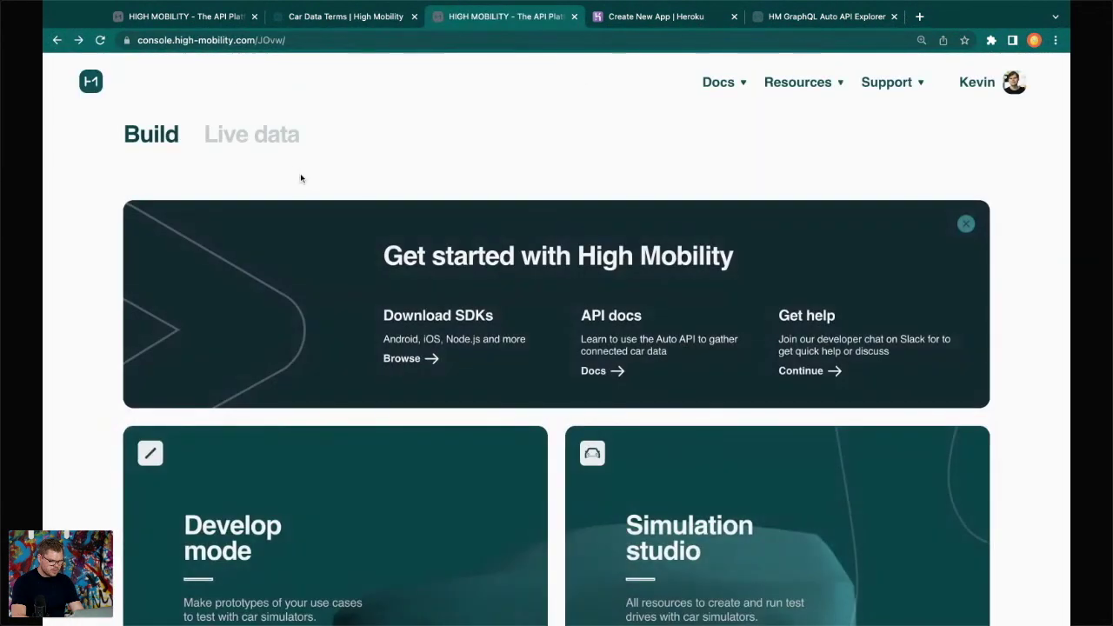
left_click(261, 140)
left_click(333, 550)
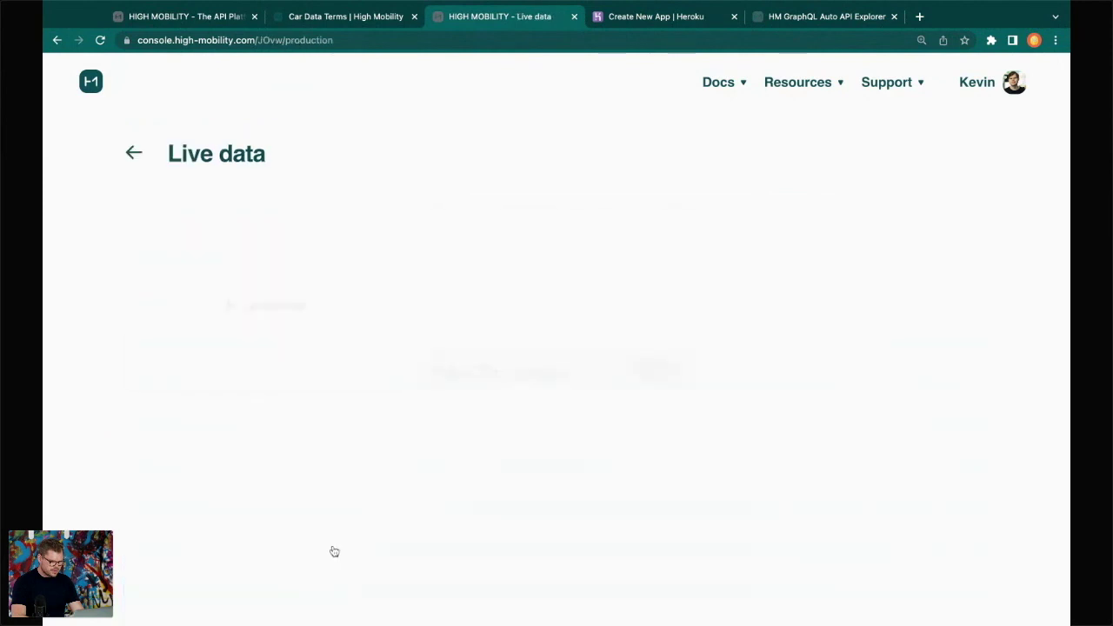
left_click(612, 303)
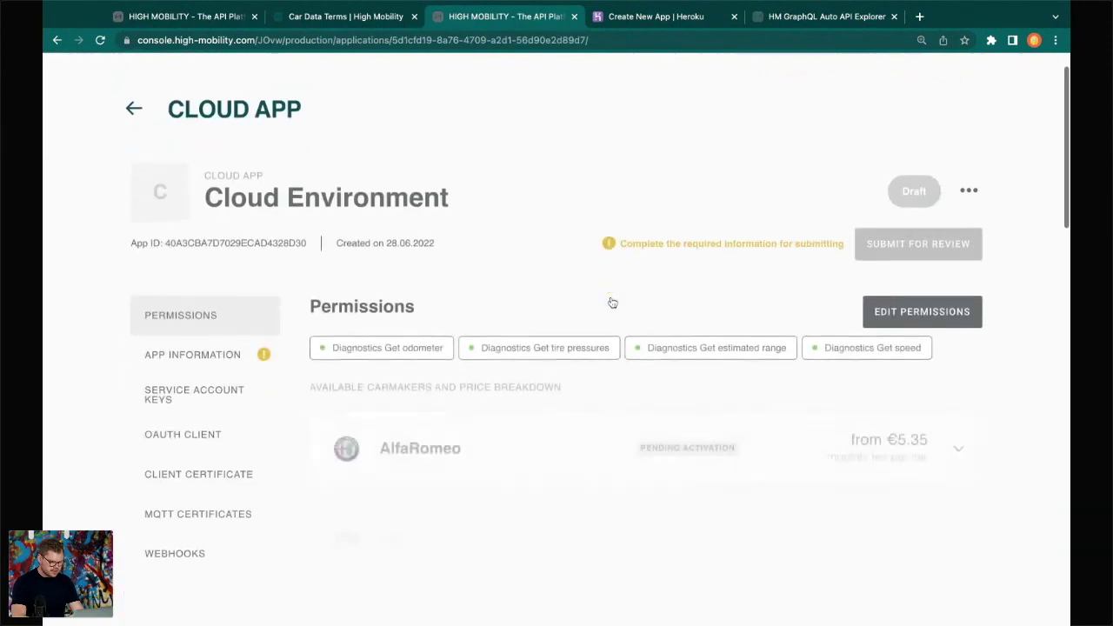
Step: Copy the app's GraphQL client certificate snippet, close the Heroku deployment page and return to the sample app's configuration
left_click(179, 439)
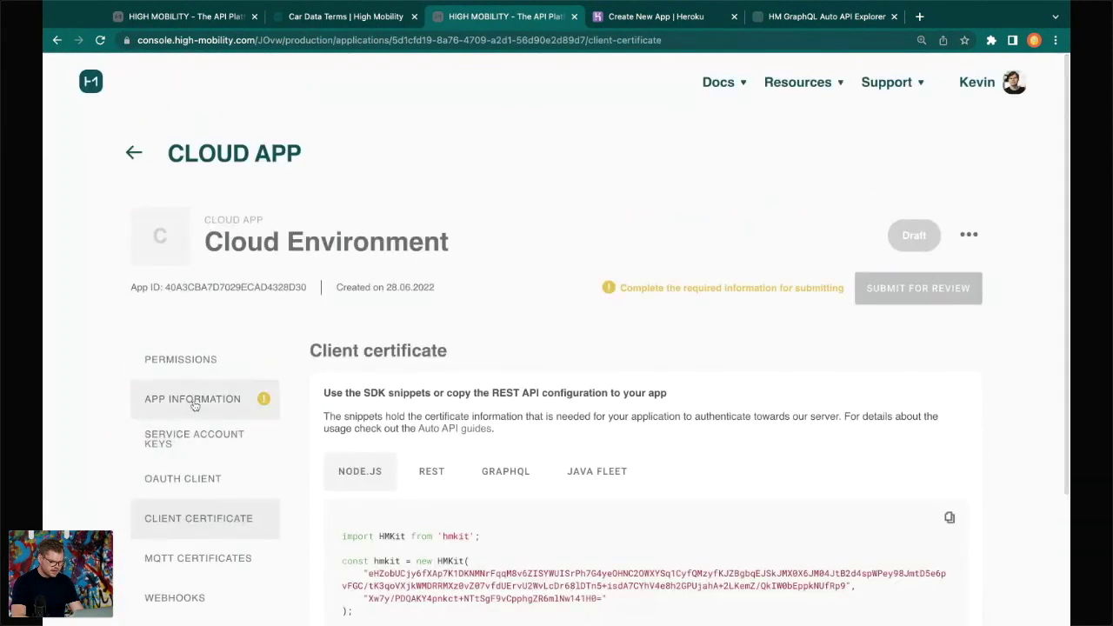
left_click(507, 474)
scroll(508, 475, "down", 3)
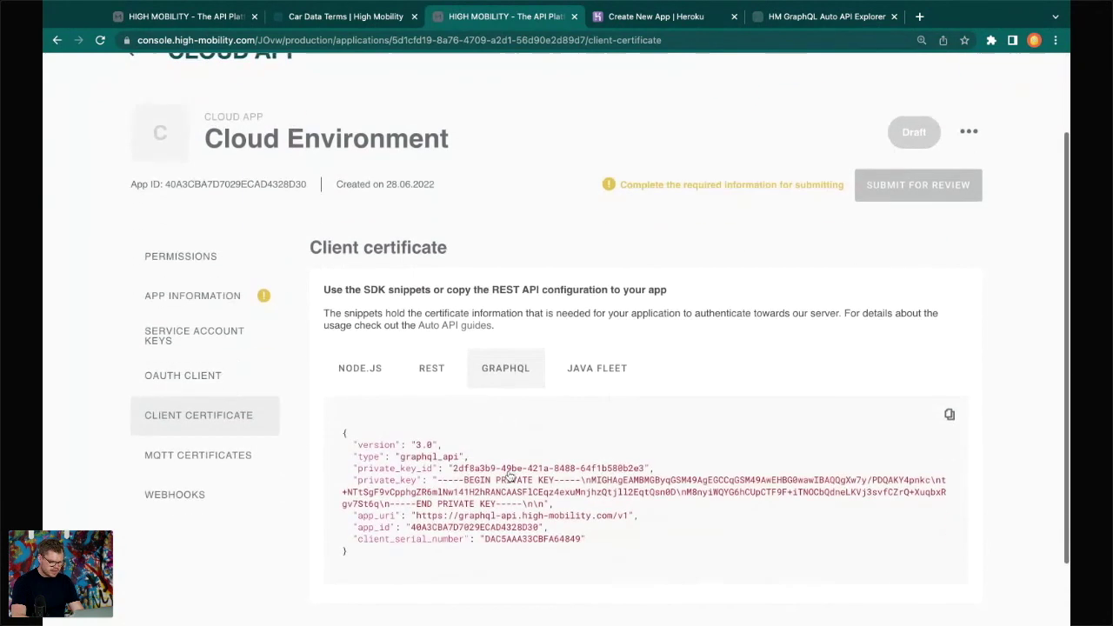
left_click(951, 375)
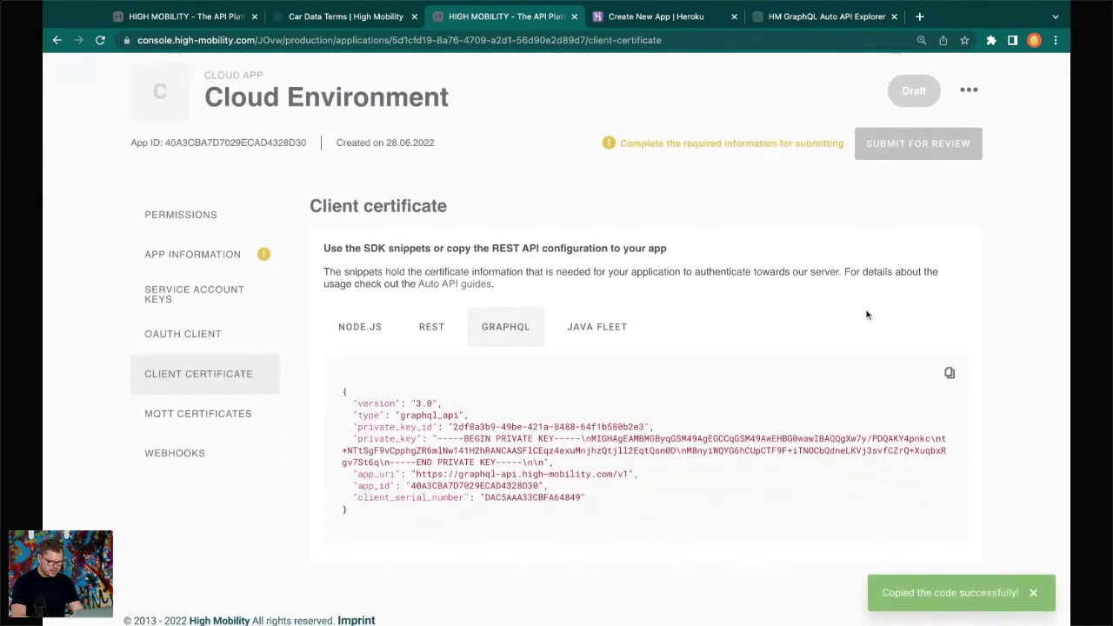
key("ctrl+Tab")
key("ctrl+w")
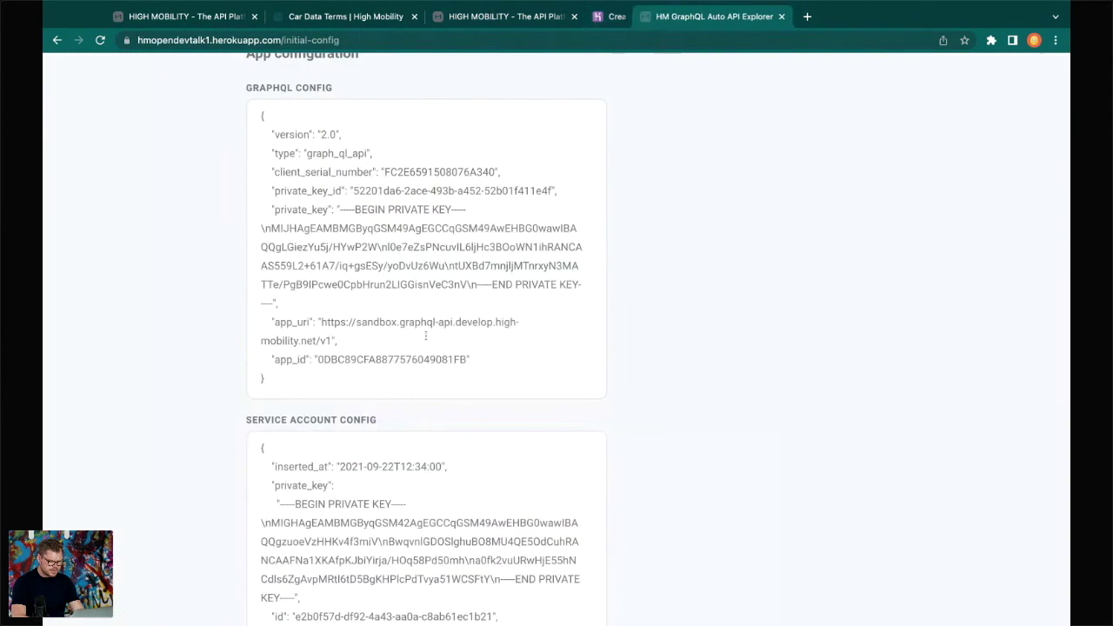
Step: Select the Driver App type and paste the copied client certificate snippet into the GraphQL config field
scroll(352, 318, "up", 2)
left_click(374, 218)
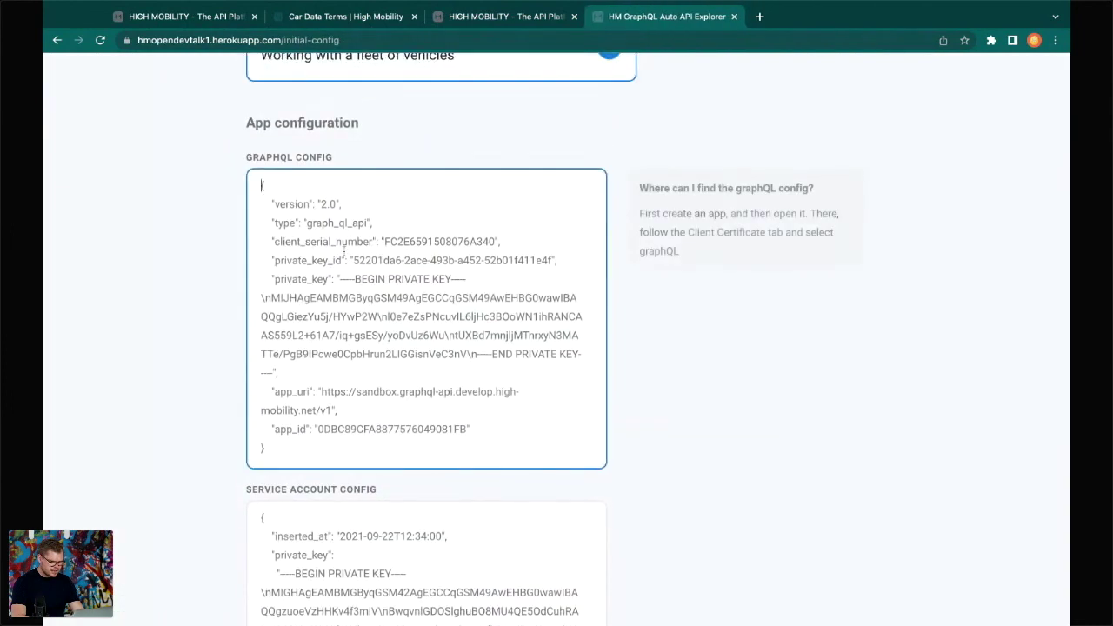
scroll(390, 191, "up", 3)
left_click(437, 108)
left_click(352, 350)
key("ctrl+v")
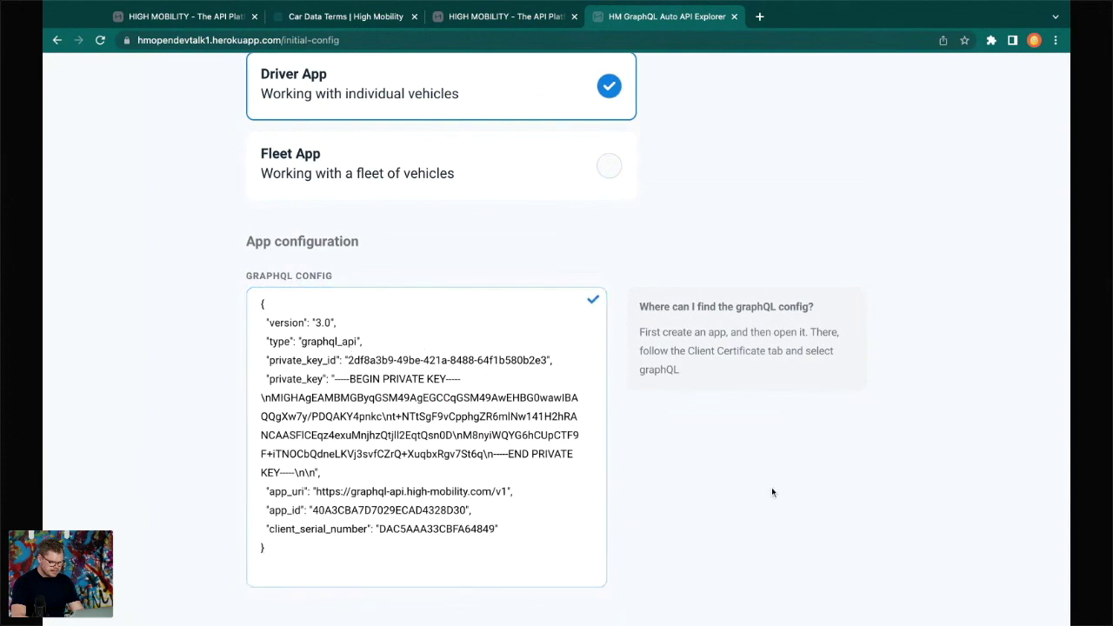
Step: Copy the client ID from the Cloud Environment app's OAuth client settings into the sample app's OAuth2 client ID field
scroll(595, 354, "down", 7)
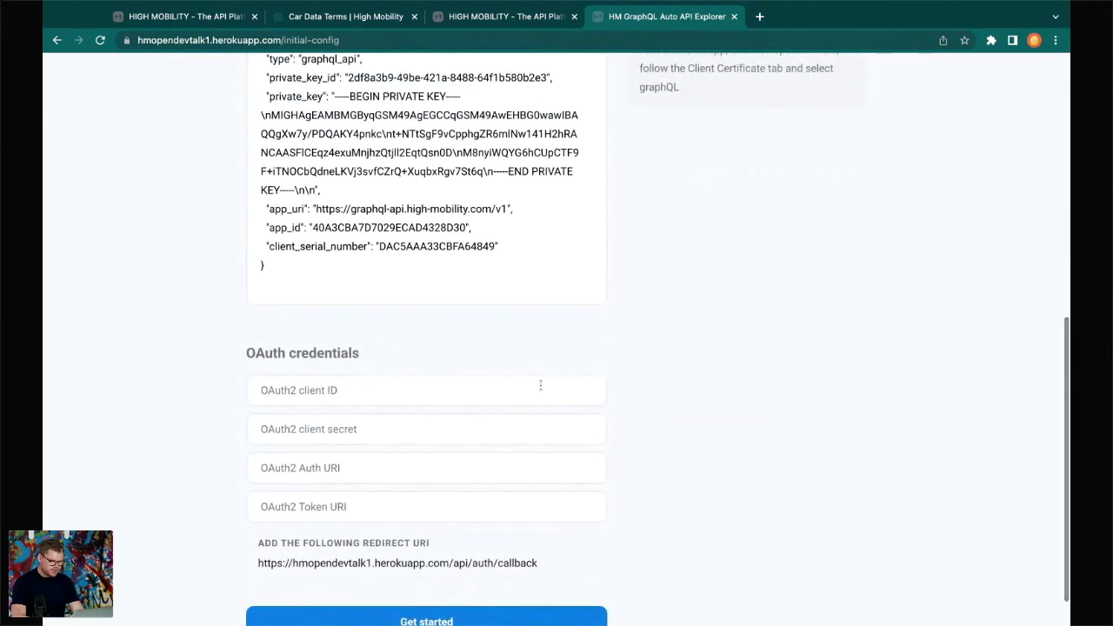
left_click(540, 388)
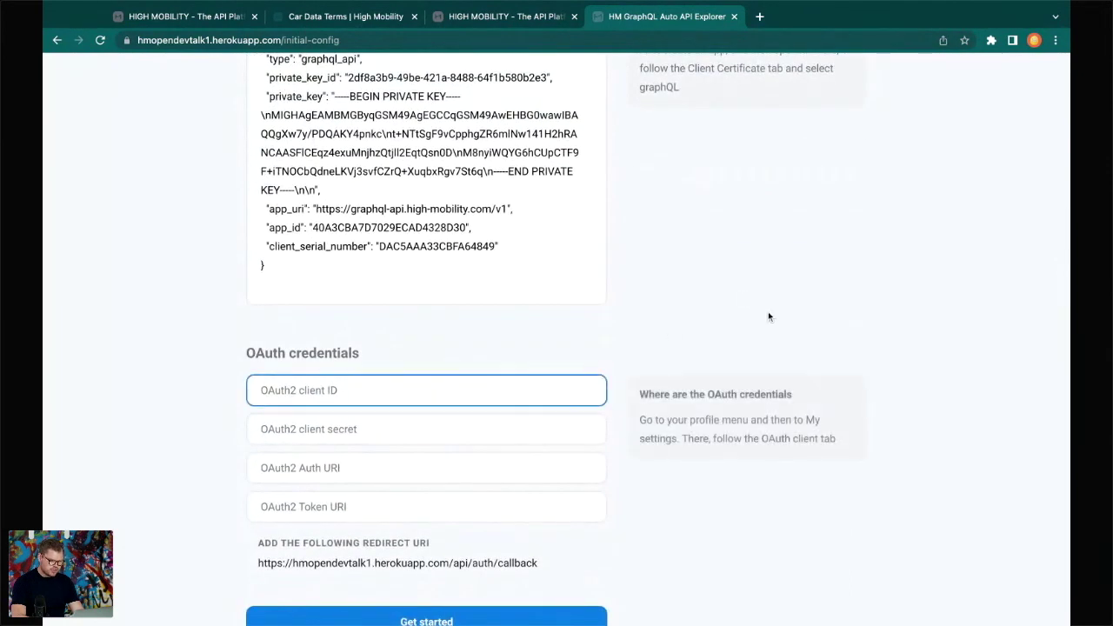
key("ctrl+shift+Tab")
left_click(196, 334)
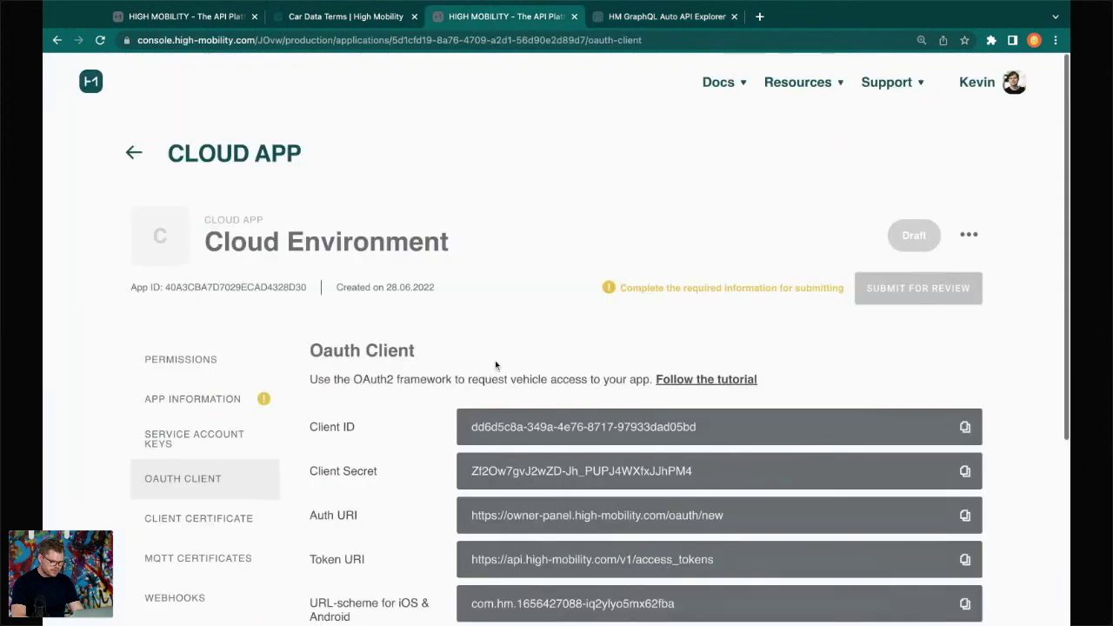
scroll(635, 418, "down", 1)
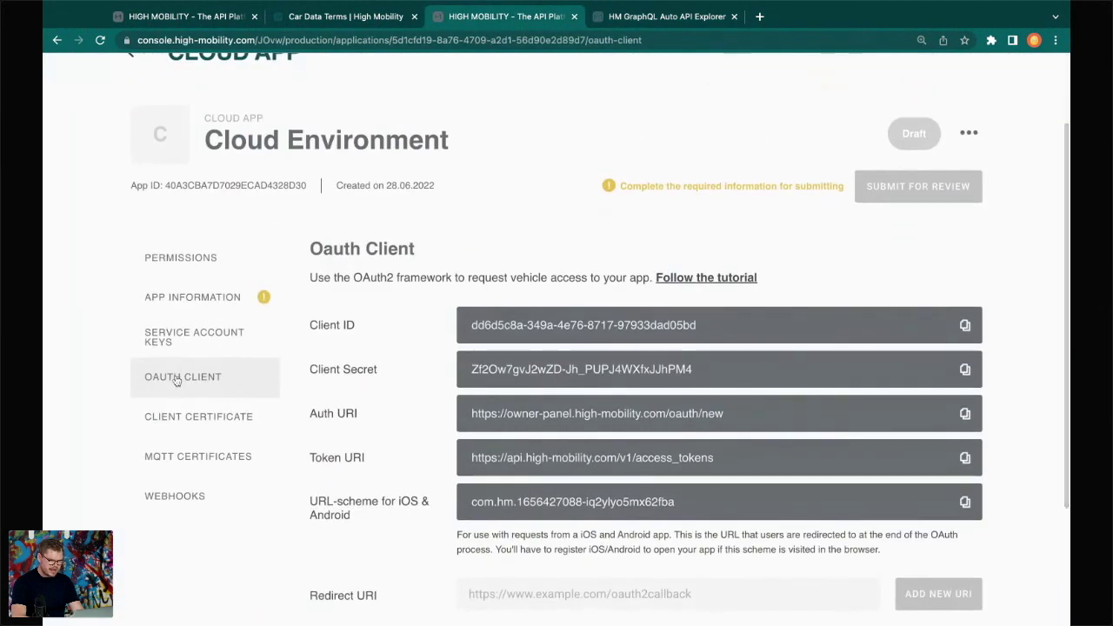
left_click(959, 329)
key("ctrl+Tab")
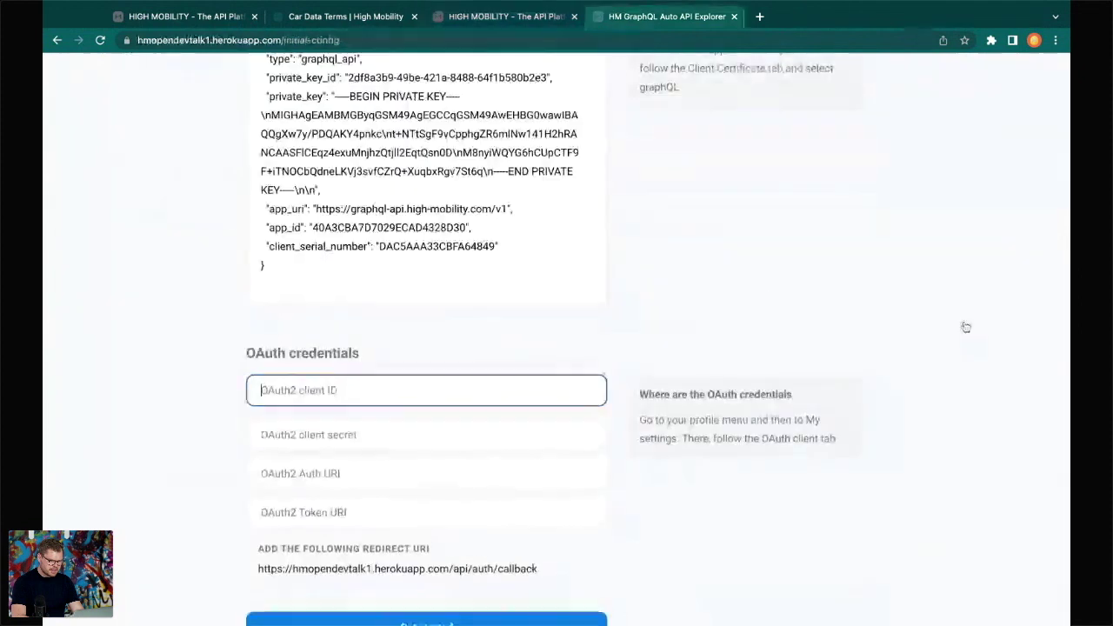
key("ctrl+v")
Step: Copy the client secret from the High Mobility console into the sample app's OAuth2 client secret field
left_click(412, 429)
key("ctrl+shift+Tab")
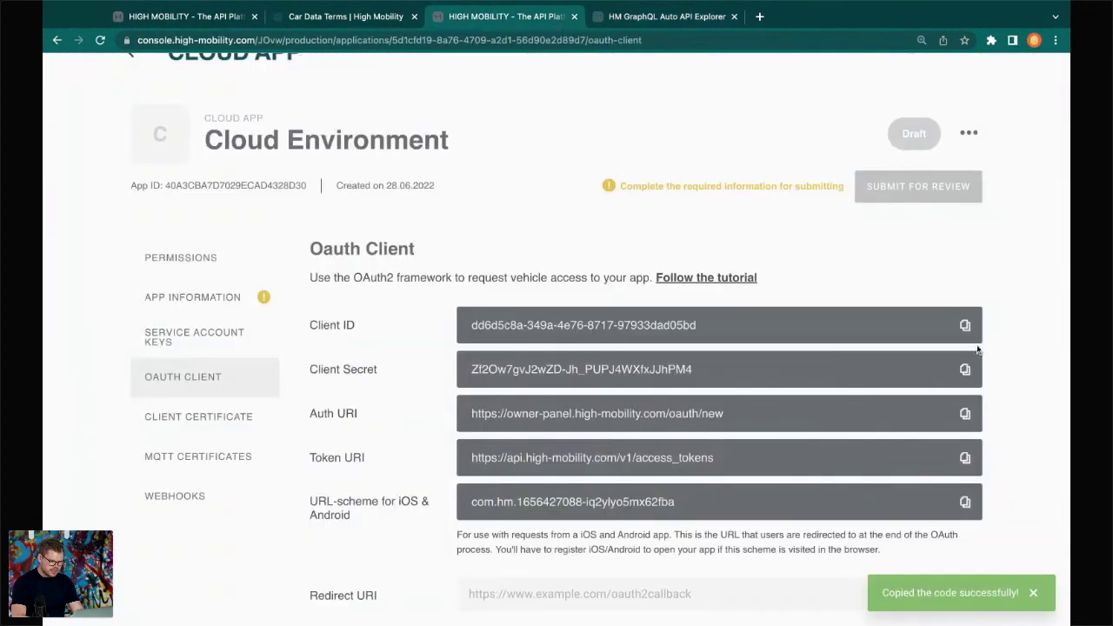
left_click(965, 376)
key("ctrl+Tab")
key("ctrl+v")
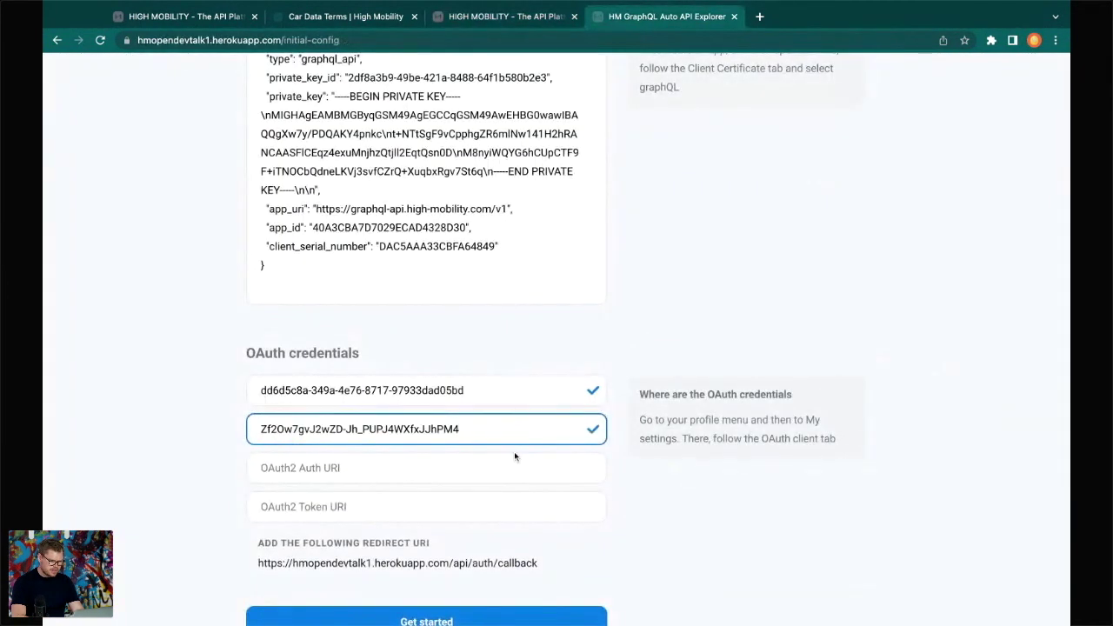
left_click(492, 470)
key("ctrl+shift+Tab")
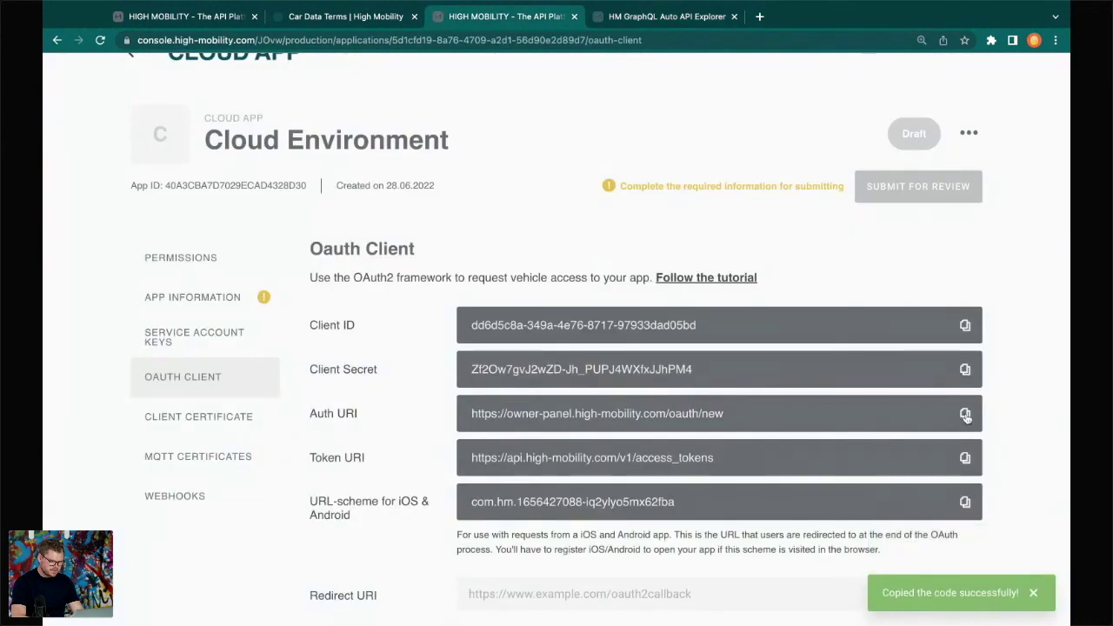
left_click(965, 416)
key("ctrl+Tab")
key("ctrl+v")
key("ctrl+shift+Tab")
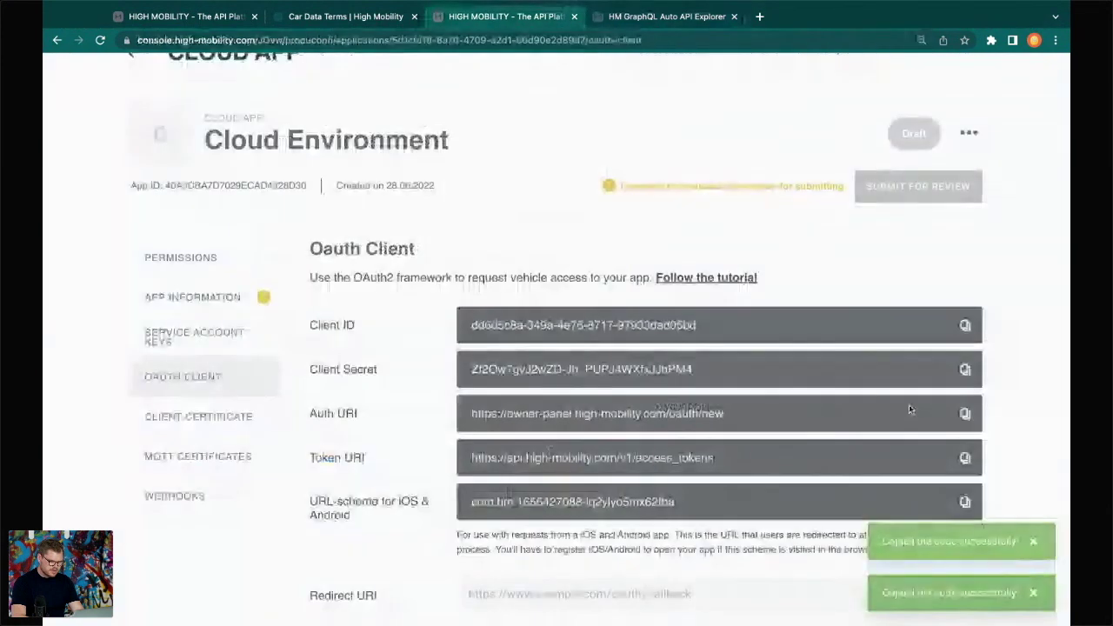
left_click(964, 457)
key("ctrl+Tab")
left_click(431, 501)
key("ctrl+v")
scroll(797, 465, "down", 1)
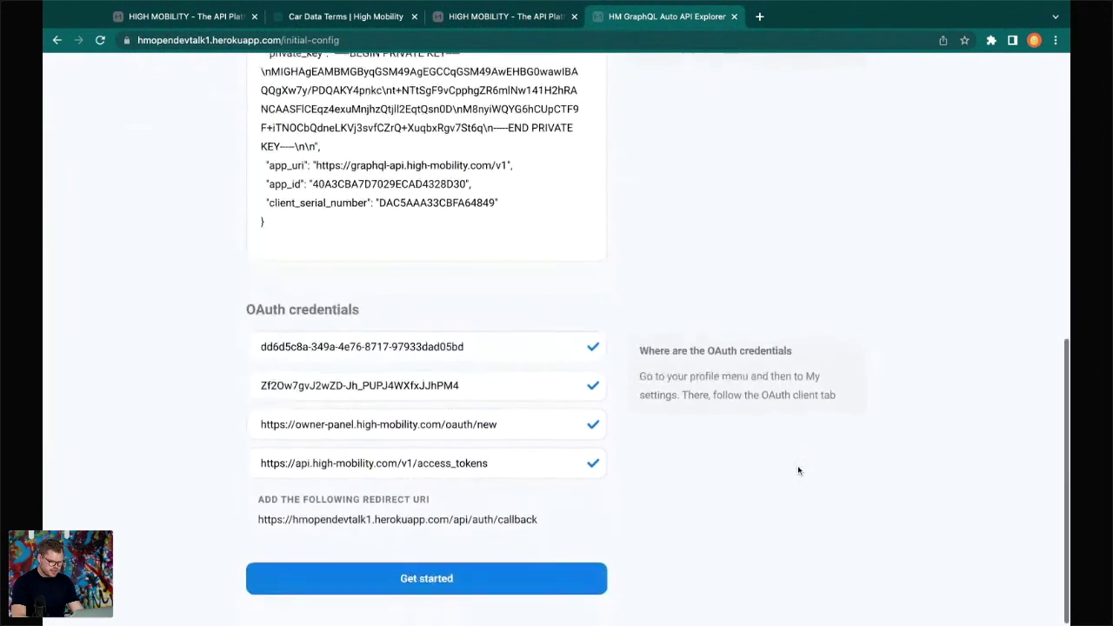
scroll(745, 485, "up", 3)
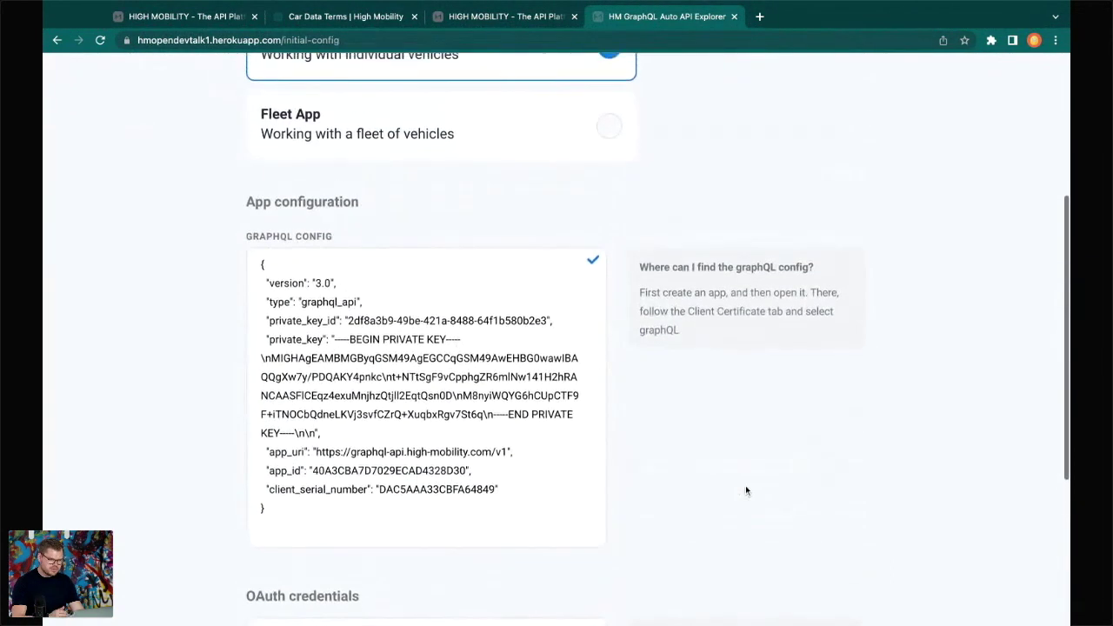
scroll(745, 490, "down", 3)
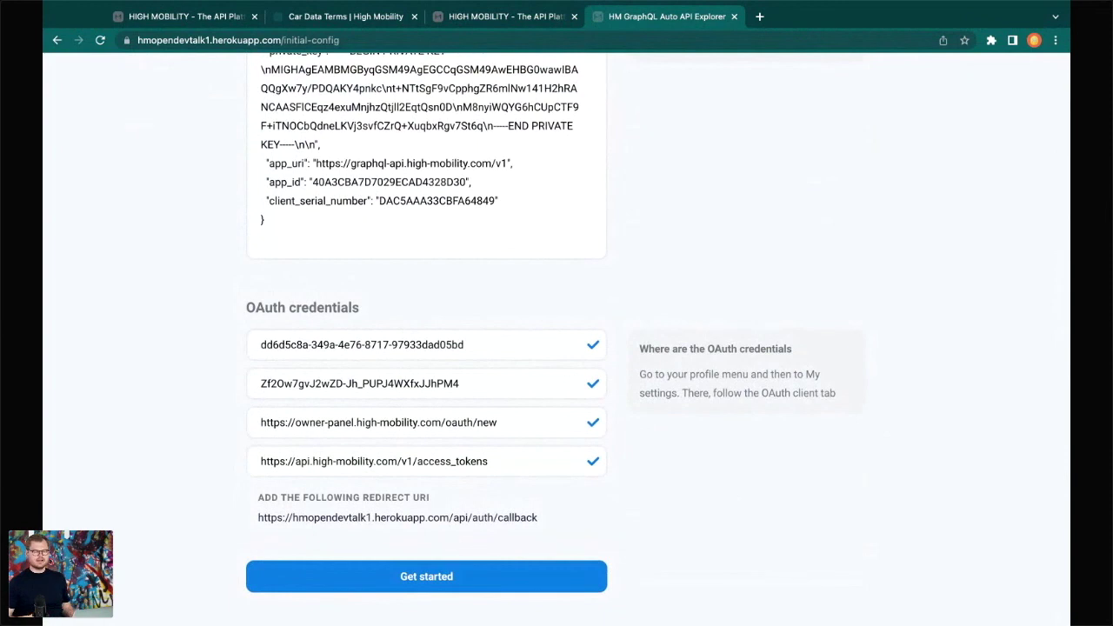